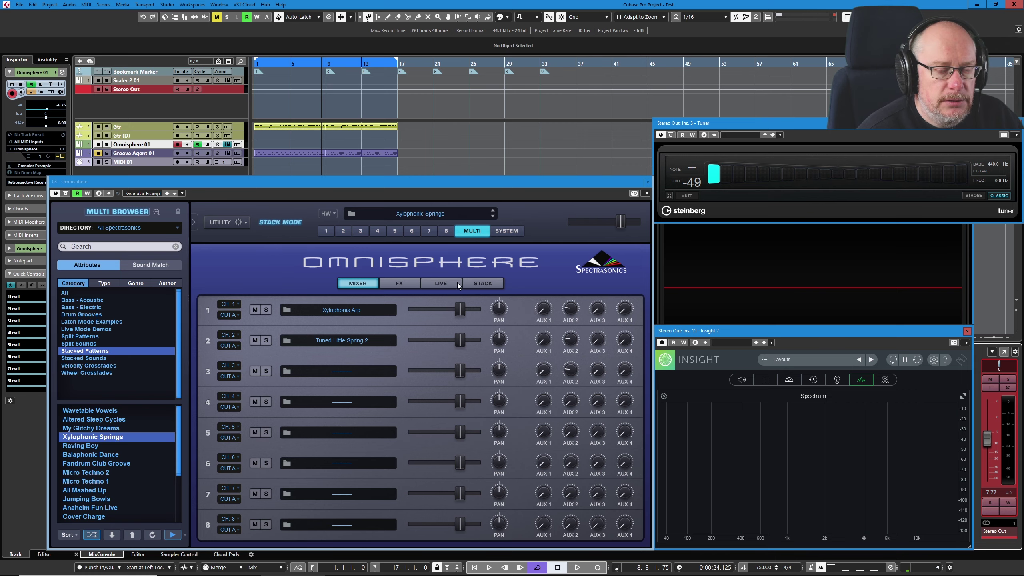
- Show Xylophonia Arp and Tuned Little Spring 2 as stacked layers, glancing at the Mixer
{"action": "left_click", "coordinate": [444, 287]}
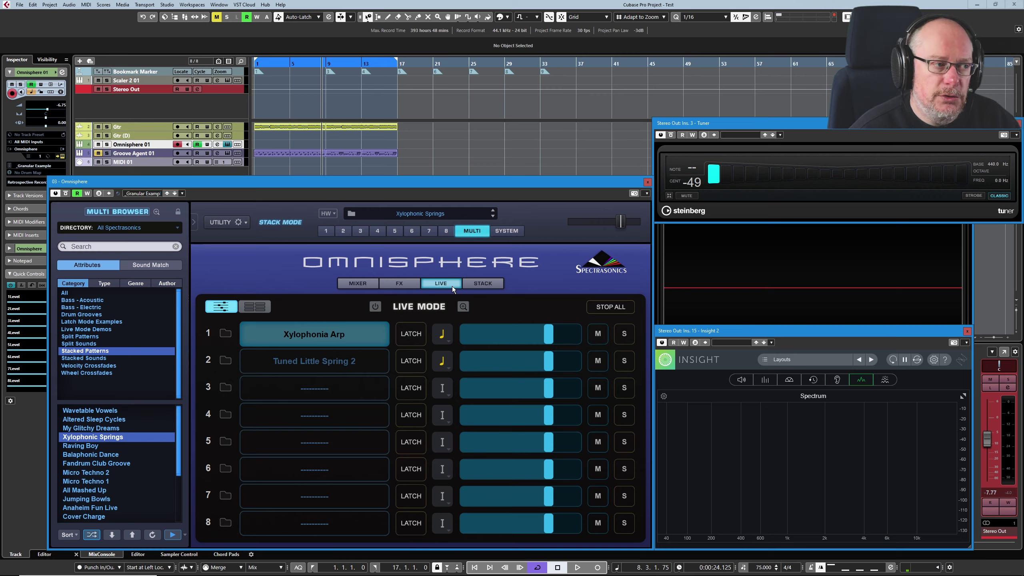
{"action": "left_click", "coordinate": [491, 283]}
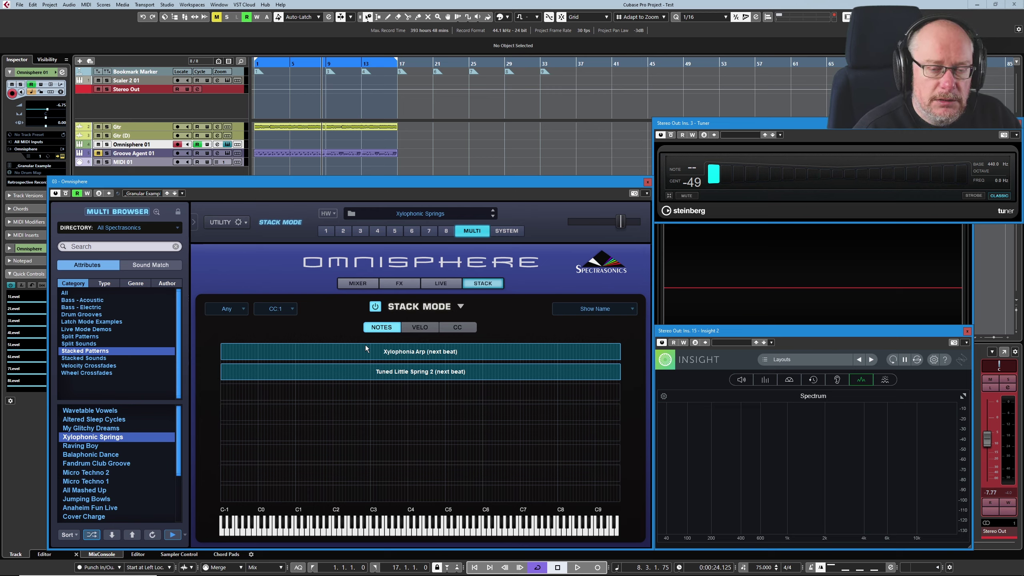
{"action": "left_click", "coordinate": [357, 283]}
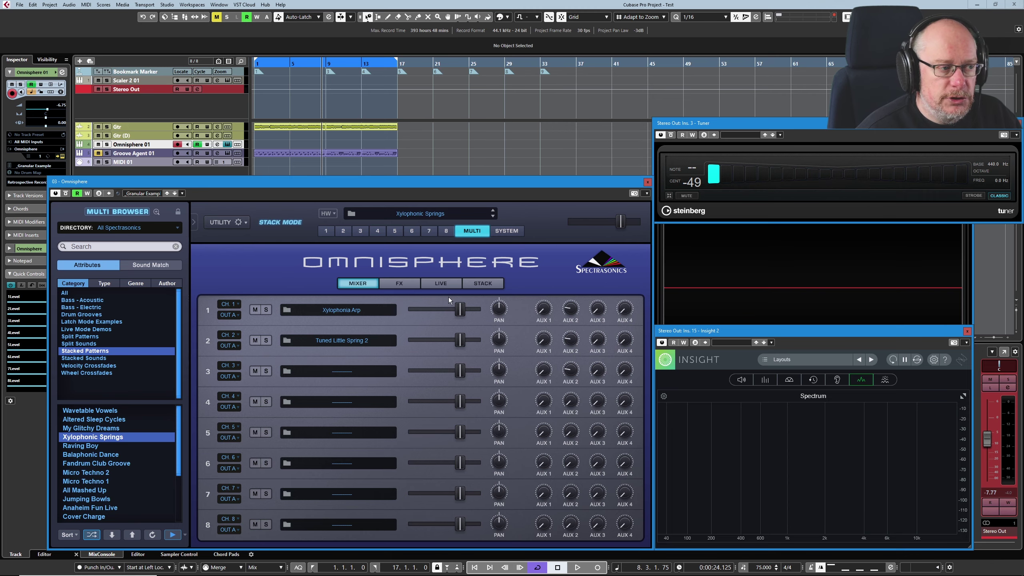
{"action": "left_click", "coordinate": [482, 284]}
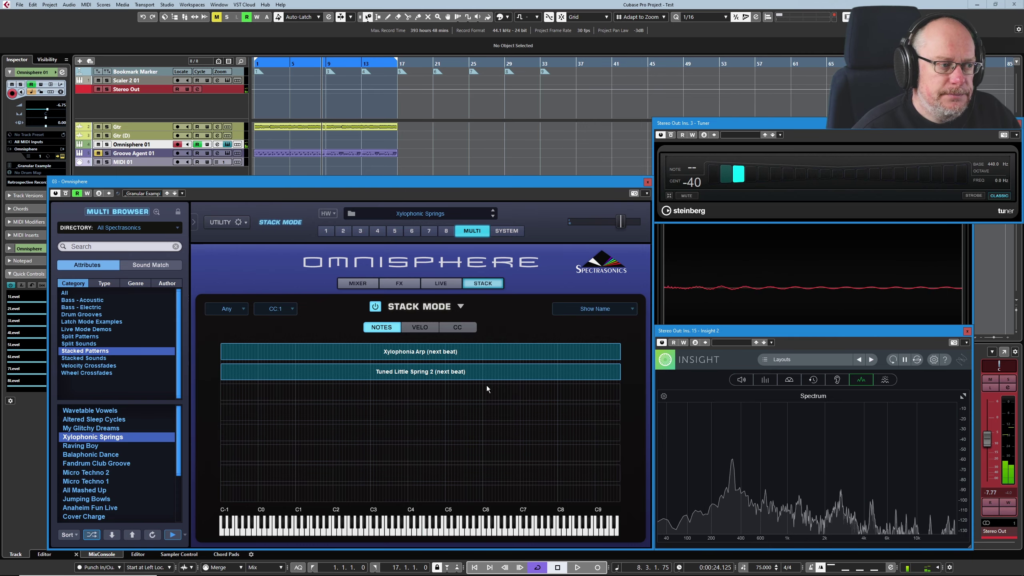
- Set Xylophonia Arp to Trigger immediate and try Show Part # labels before Show Name
{"action": "right_click", "coordinate": [438, 354]}
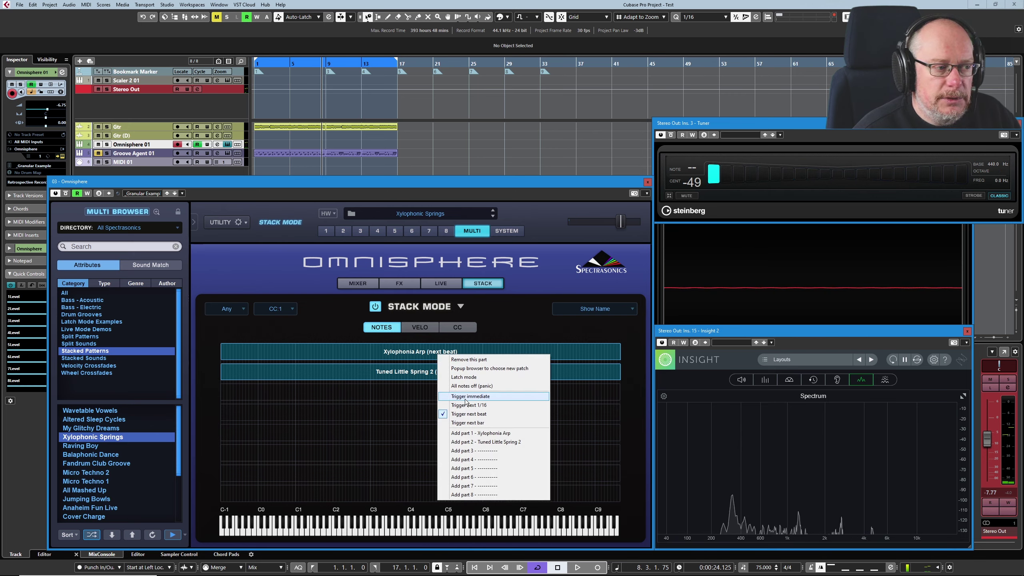
{"action": "left_click", "coordinate": [462, 414]}
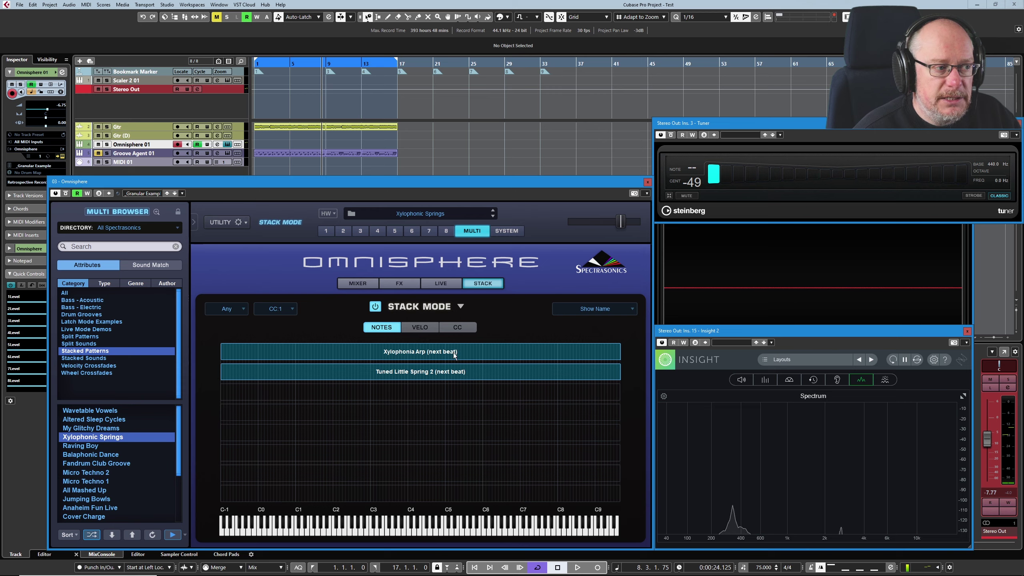
{"action": "left_click", "coordinate": [632, 308]}
{"action": "left_click", "coordinate": [590, 318]}
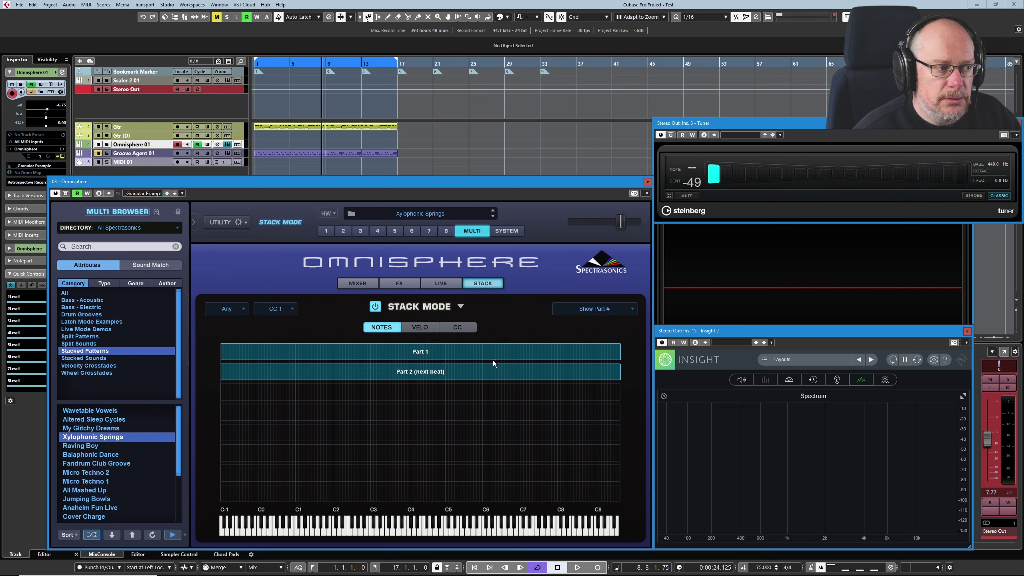
{"action": "left_click", "coordinate": [632, 308]}
{"action": "left_click", "coordinate": [588, 309]}
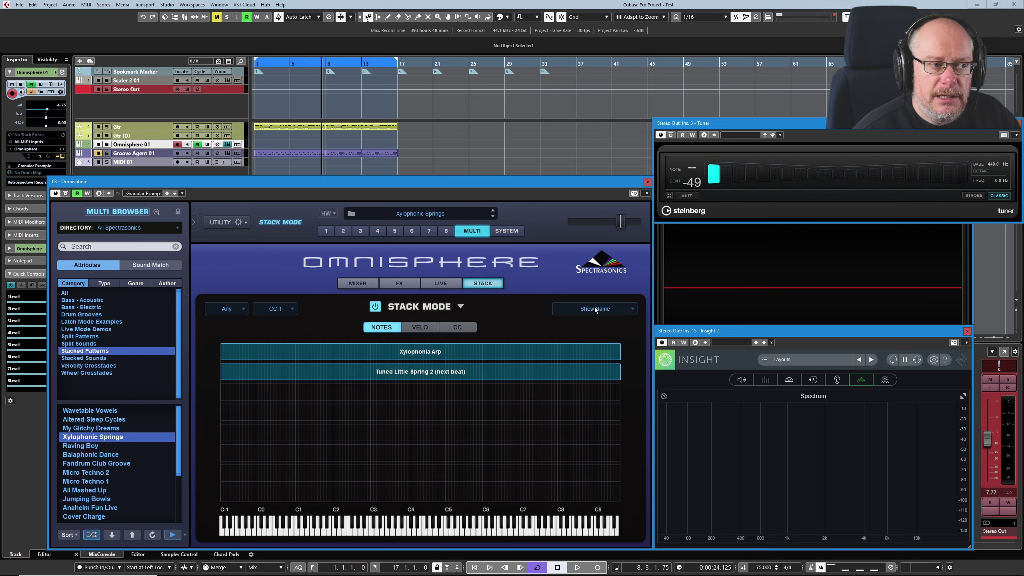
- Set Tuned Little Spring 2 to Trigger immediate, try name-and-number labels, then turn Stack Mode off
{"action": "right_click", "coordinate": [448, 350]}
{"action": "right_click", "coordinate": [438, 373]}
{"action": "right_click", "coordinate": [437, 372]}
{"action": "left_click", "coordinate": [492, 415]}
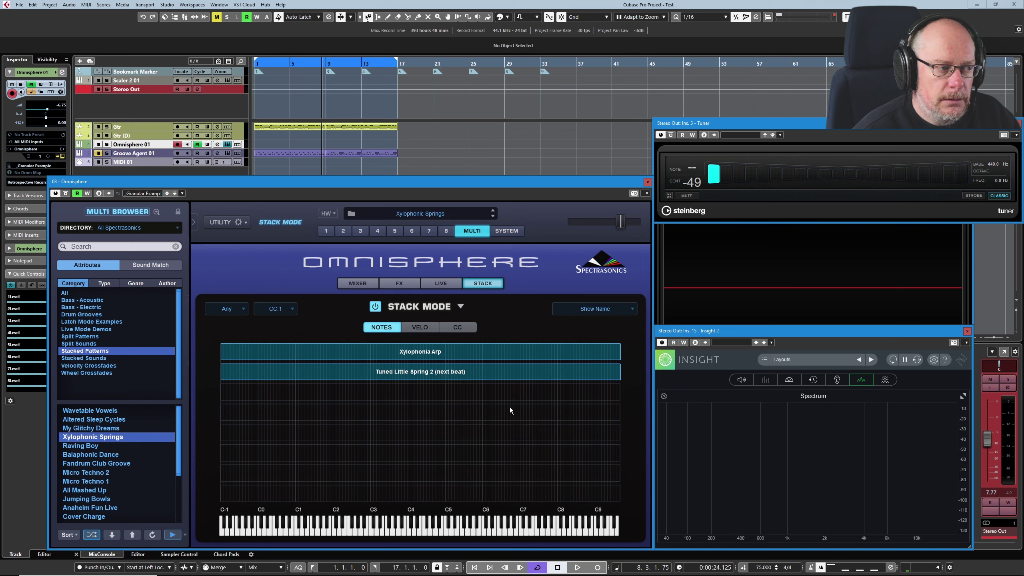
{"action": "left_click", "coordinate": [597, 311]}
{"action": "left_click", "coordinate": [586, 326]}
{"action": "left_click", "coordinate": [602, 308]}
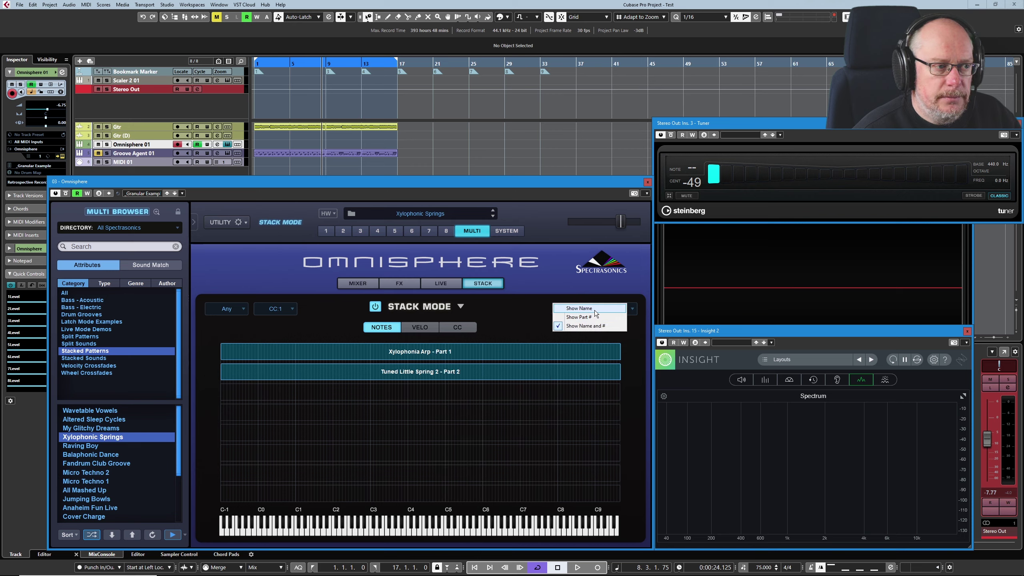
{"action": "left_click", "coordinate": [595, 310]}
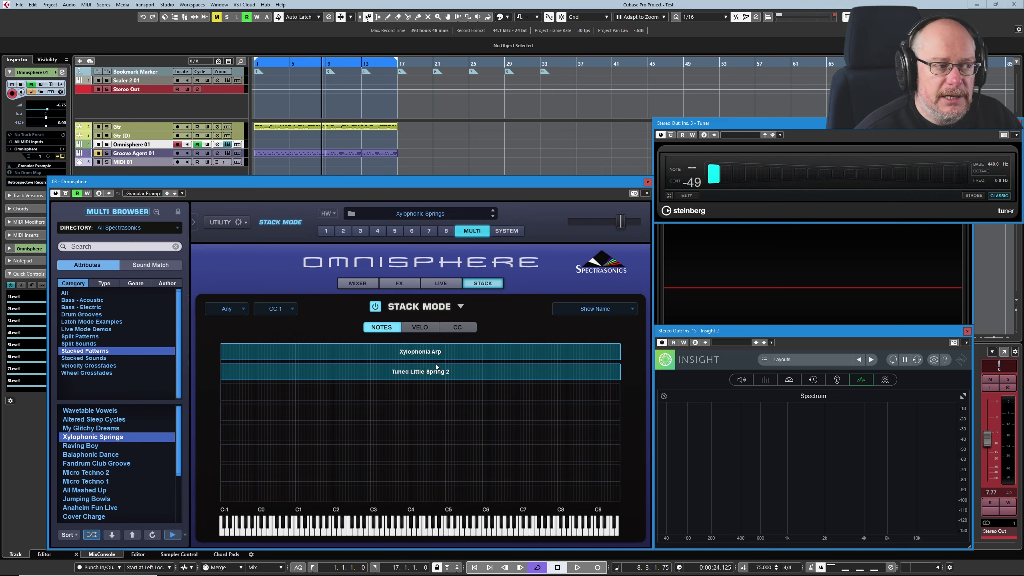
{"action": "left_click", "coordinate": [374, 306]}
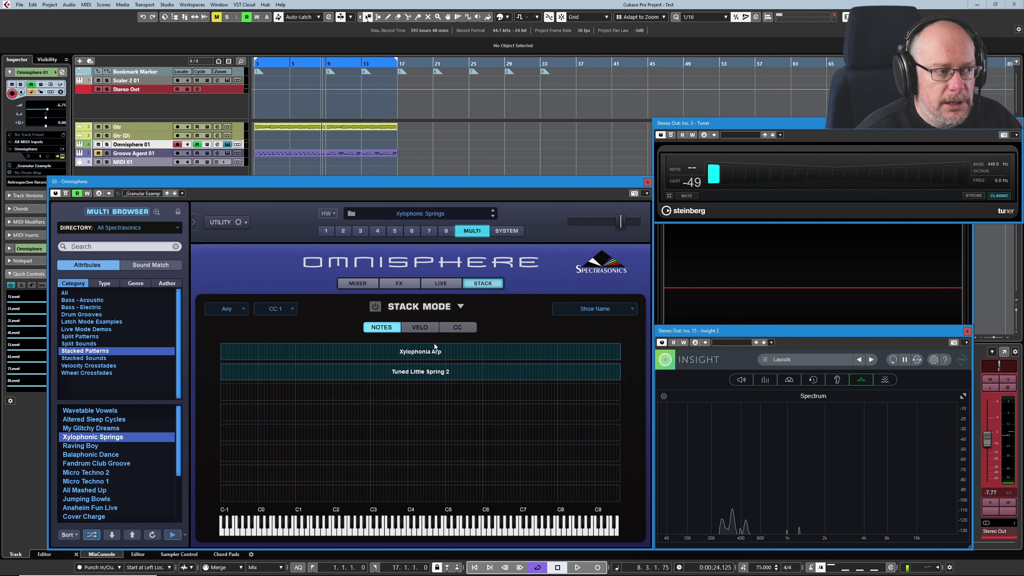
- Narrow Xylophonia Arp's key range to the lower keys, restore it full-width, and leave Stack Mode off
{"action": "left_click_drag", "start_coordinate": [619, 359], "coordinate": [615, 359]}
{"action": "left_click", "coordinate": [374, 306]}
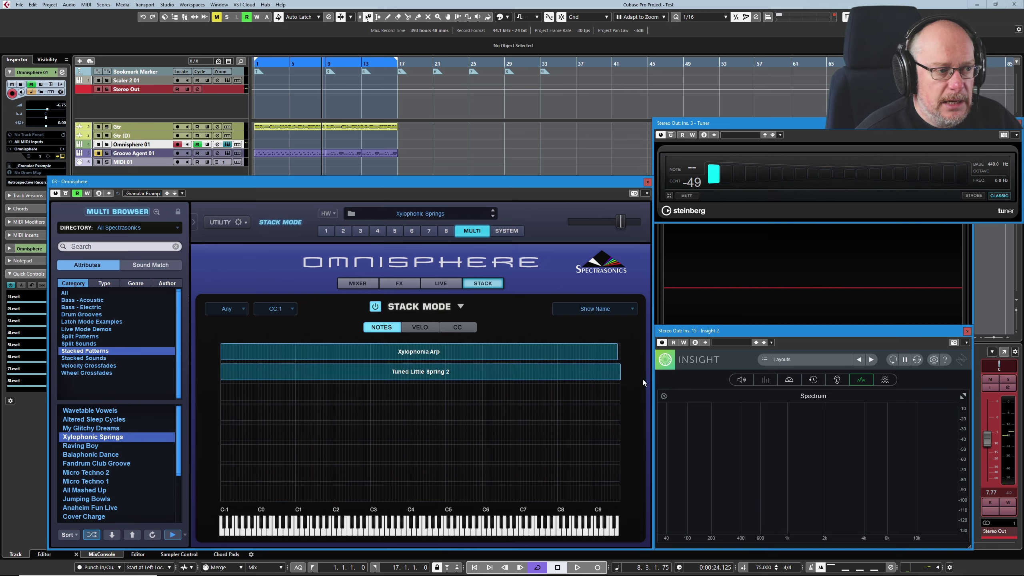
{"action": "left_click_drag", "start_coordinate": [616, 358], "coordinate": [440, 357]}
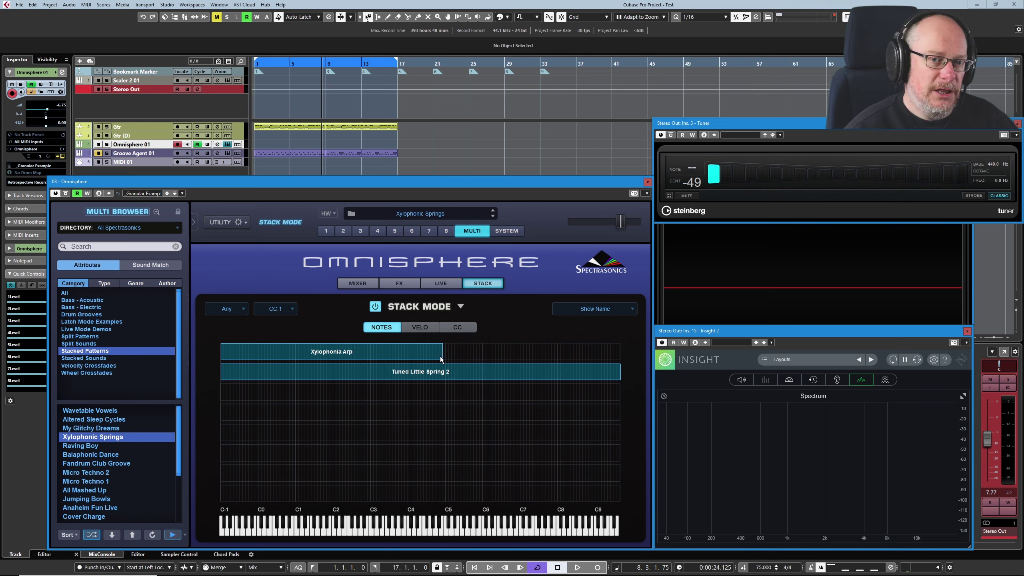
{"action": "left_click_drag", "start_coordinate": [440, 360], "coordinate": [470, 358]}
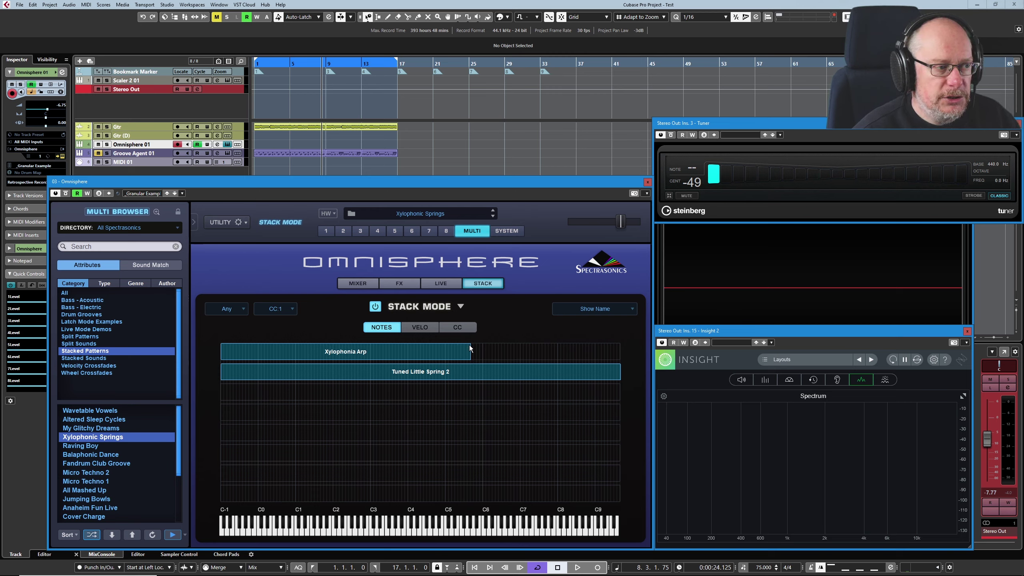
{"action": "left_click_drag", "start_coordinate": [434, 354], "coordinate": [625, 368]}
{"action": "left_click", "coordinate": [375, 307]}
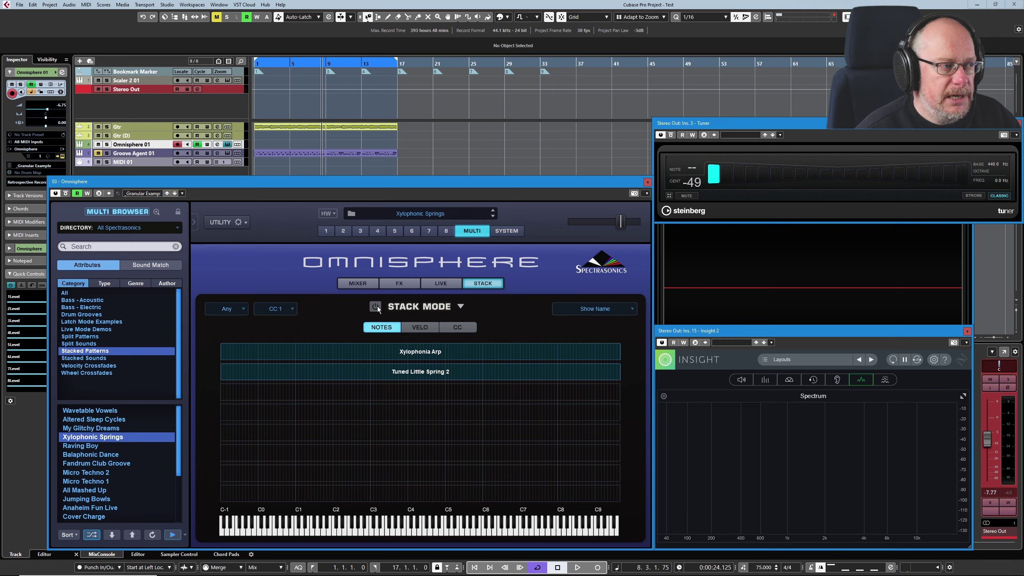
- Bypass the BPM Delay effect on the AUX 2 bus
{"action": "left_click", "coordinate": [396, 284]}
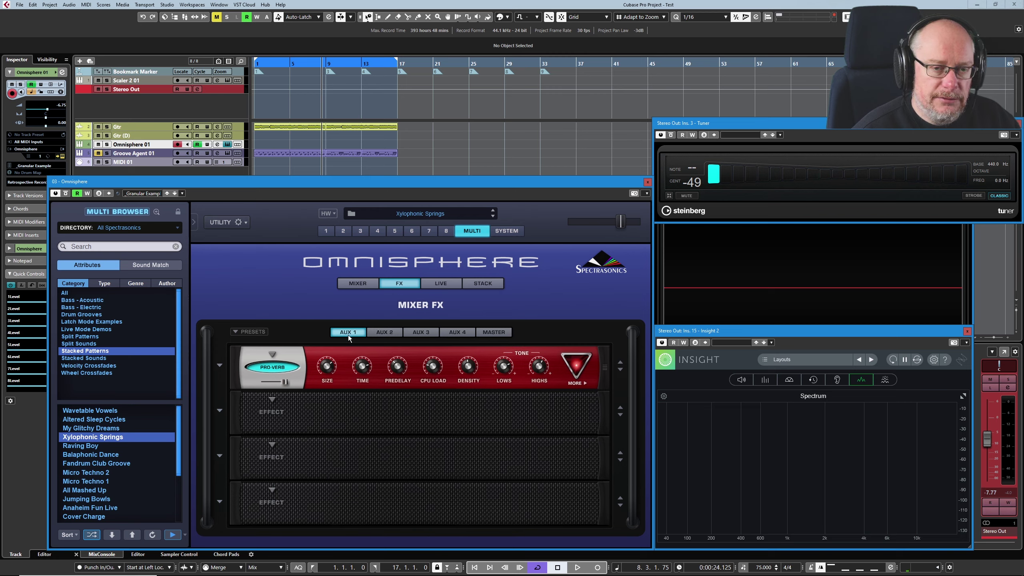
{"action": "left_click", "coordinate": [357, 284]}
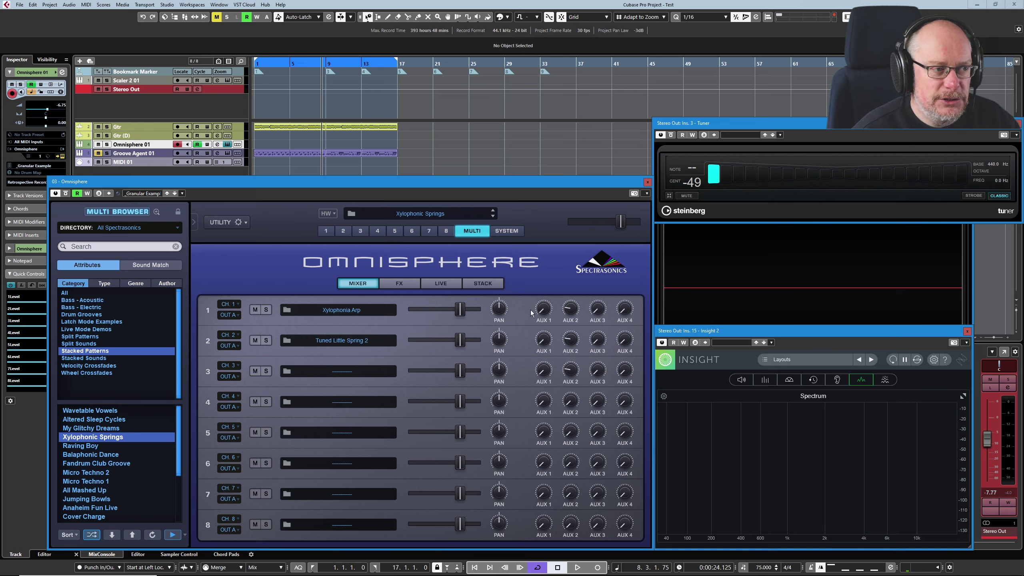
{"action": "left_click", "coordinate": [417, 285]}
{"action": "left_click", "coordinate": [388, 331]}
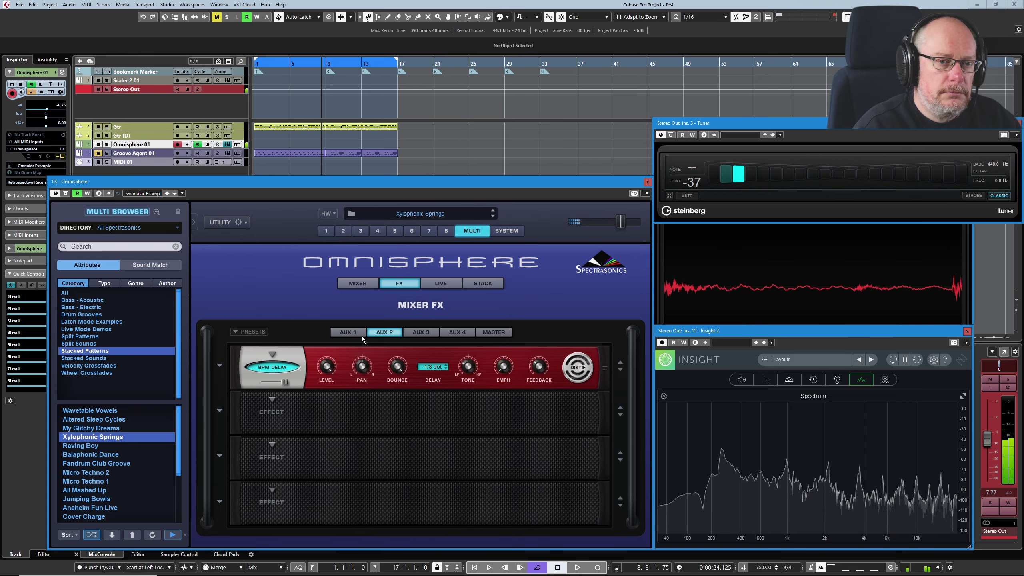
{"action": "left_click", "coordinate": [271, 366]}
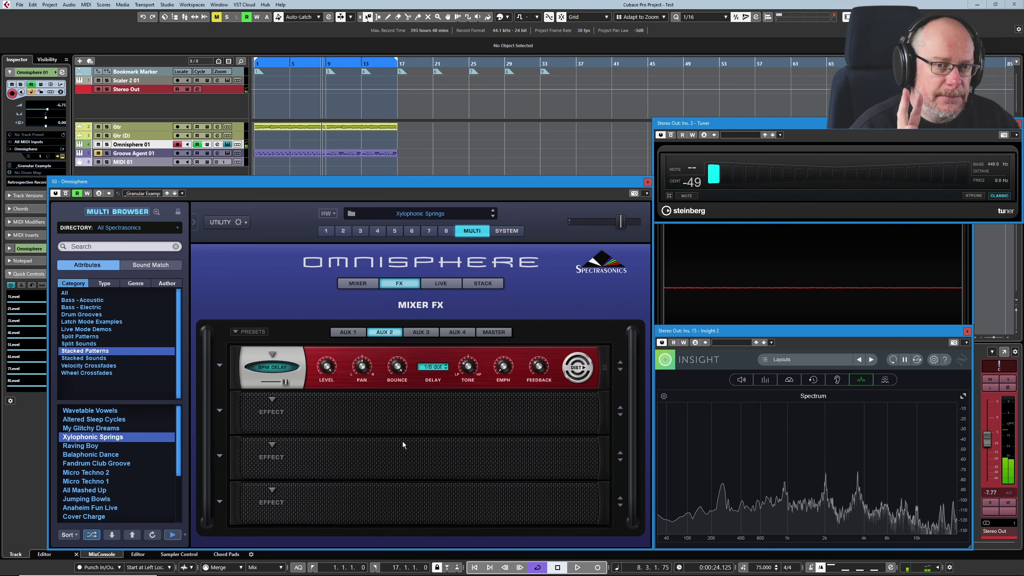
- Look through the AUX 3 and AUX 4 effects, then return via AUX 2 to AUX 1's Pro-Verb
{"action": "left_click", "coordinate": [427, 333]}
{"action": "left_click", "coordinate": [452, 332]}
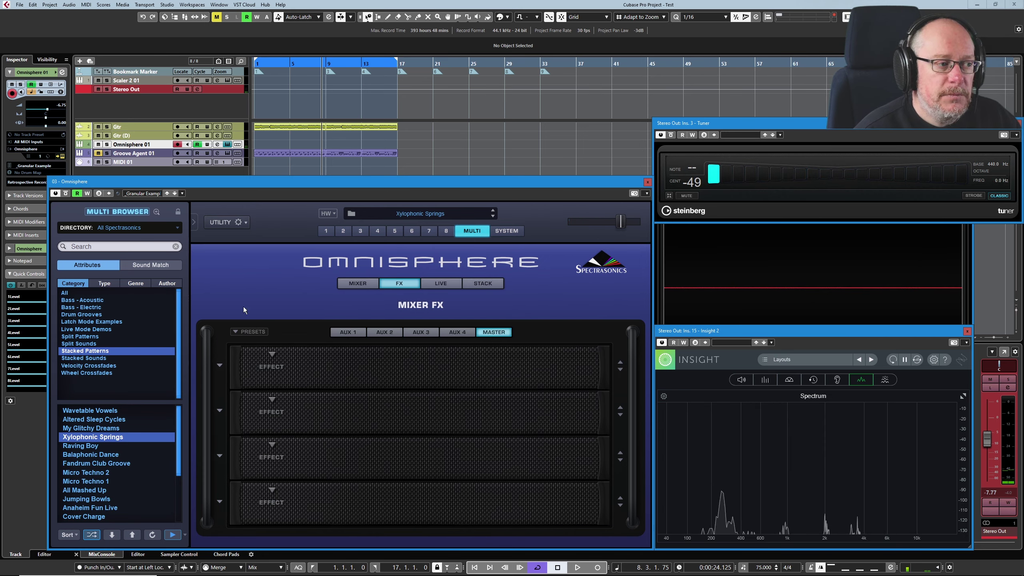
{"action": "left_click", "coordinate": [385, 333]}
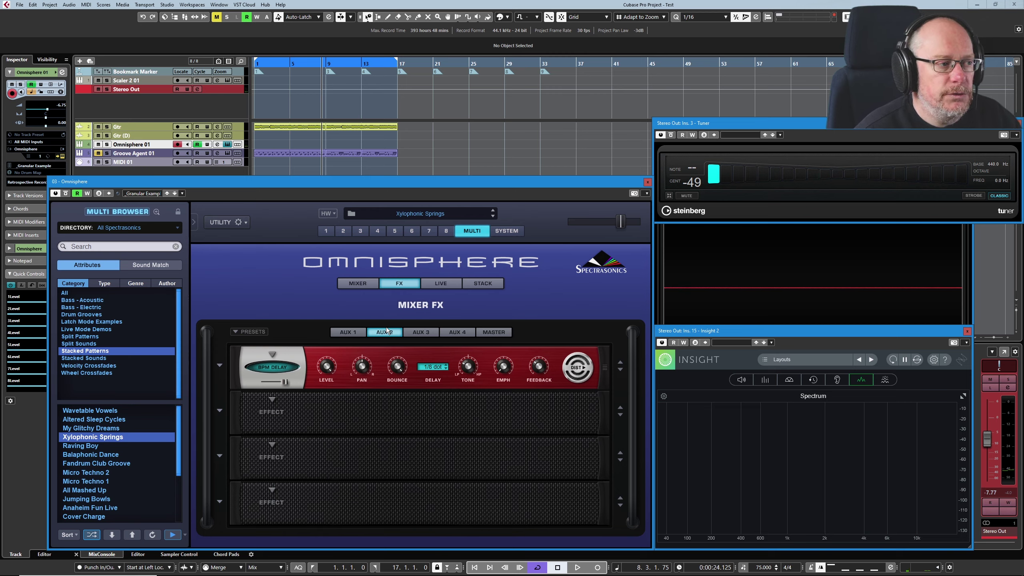
{"action": "left_click", "coordinate": [347, 332]}
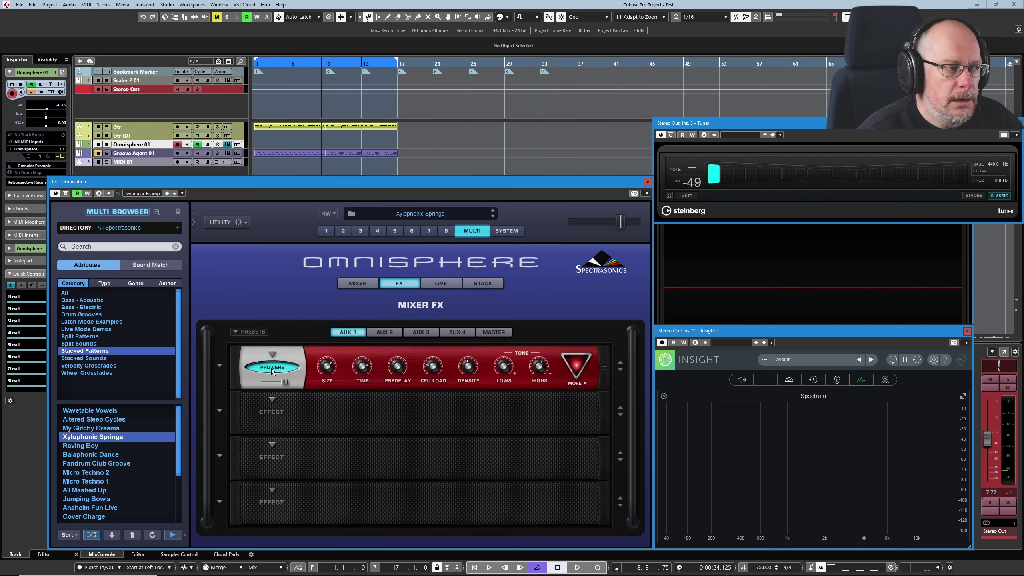
- Switch Stack Mode on and compare the stack layout with the mixer view
{"action": "left_click", "coordinate": [355, 283]}
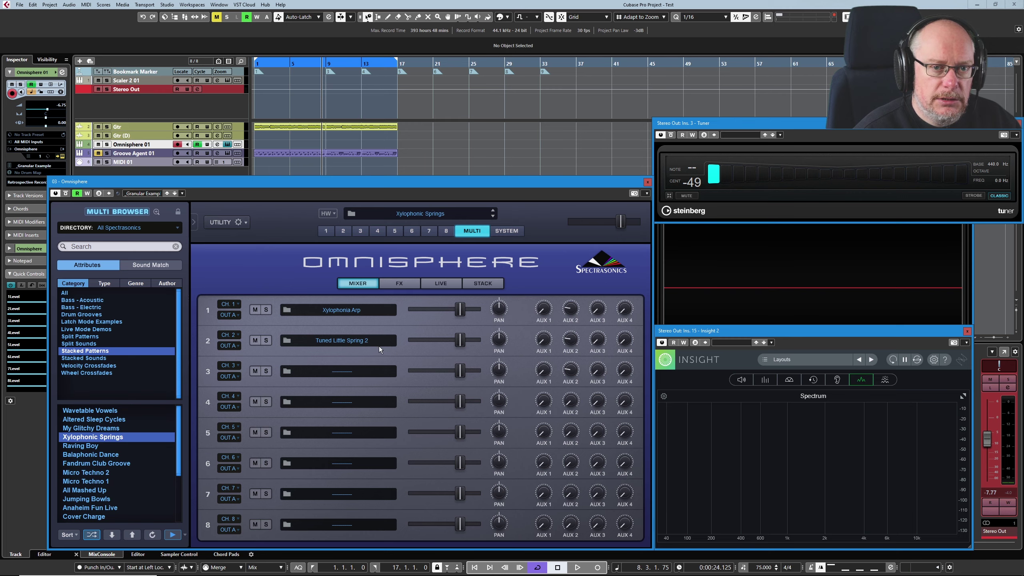
{"action": "left_click", "coordinate": [480, 284]}
{"action": "left_click", "coordinate": [375, 308]}
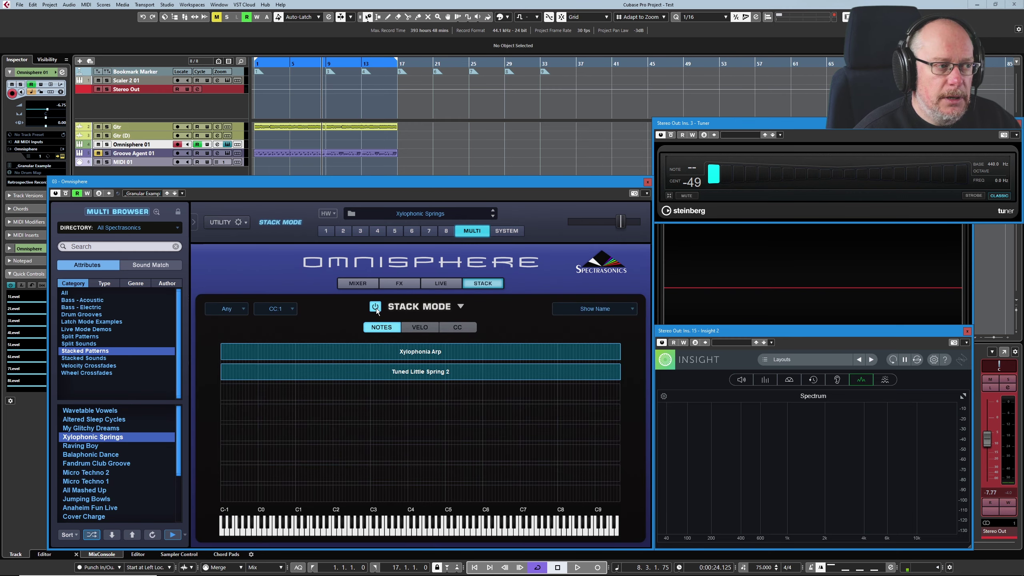
{"action": "left_click", "coordinate": [363, 284]}
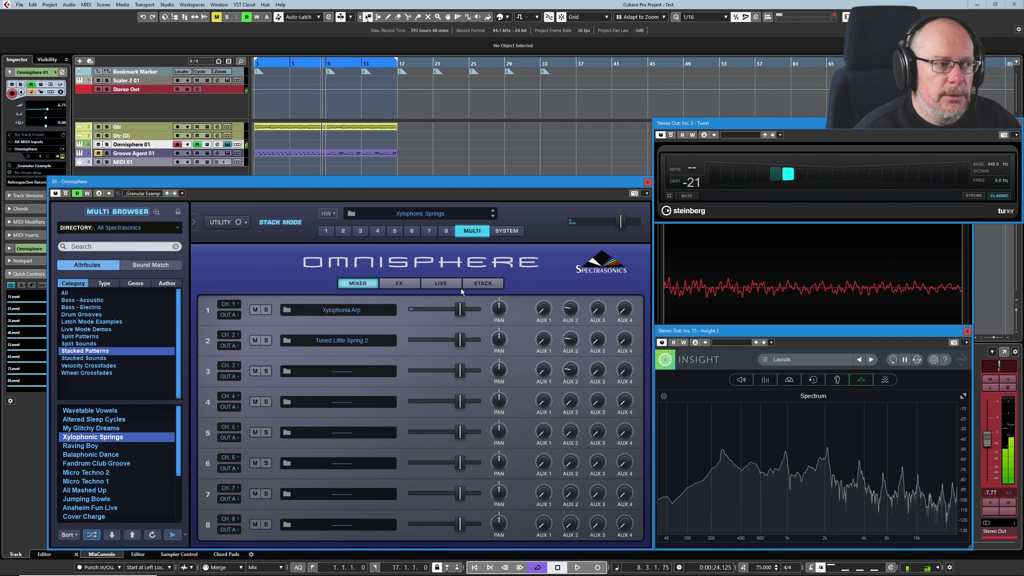
{"action": "left_click", "coordinate": [473, 284]}
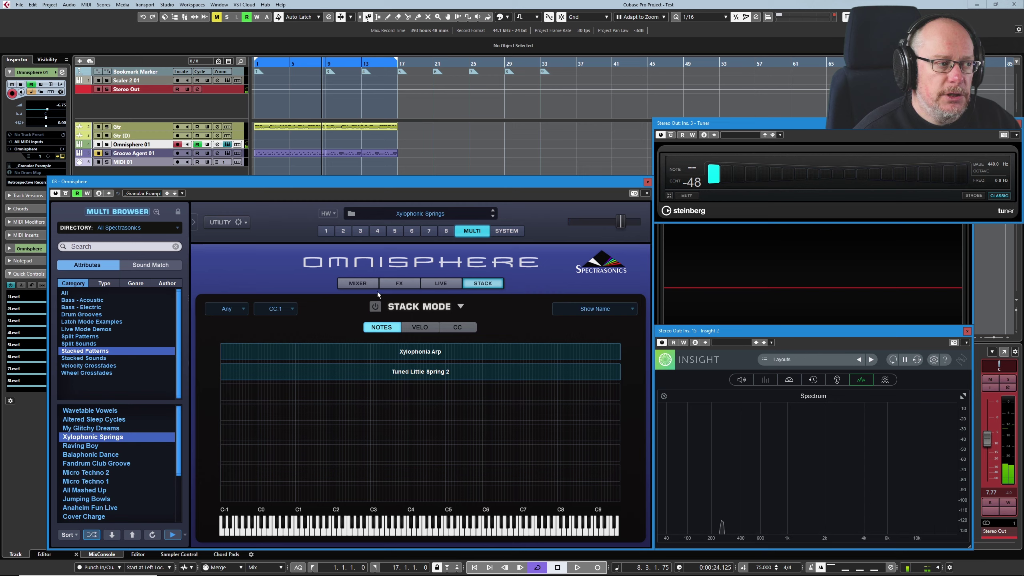
- Change part 2, Tuned Little Spring 2, from MIDI CH. 2 to CH. 1
{"action": "left_click", "coordinate": [359, 285]}
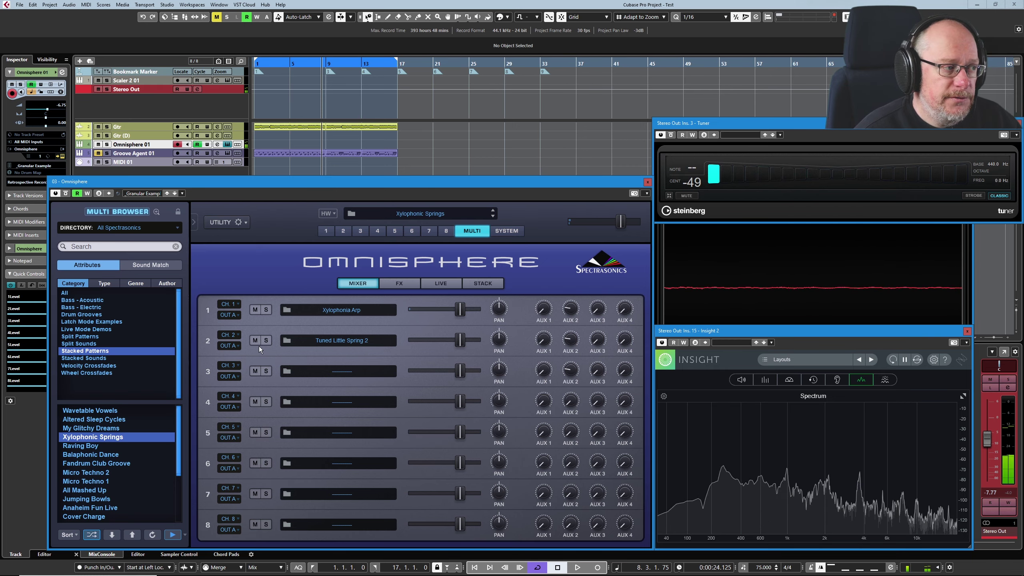
{"action": "left_click", "coordinate": [236, 334]}
{"action": "left_click", "coordinate": [242, 339]}
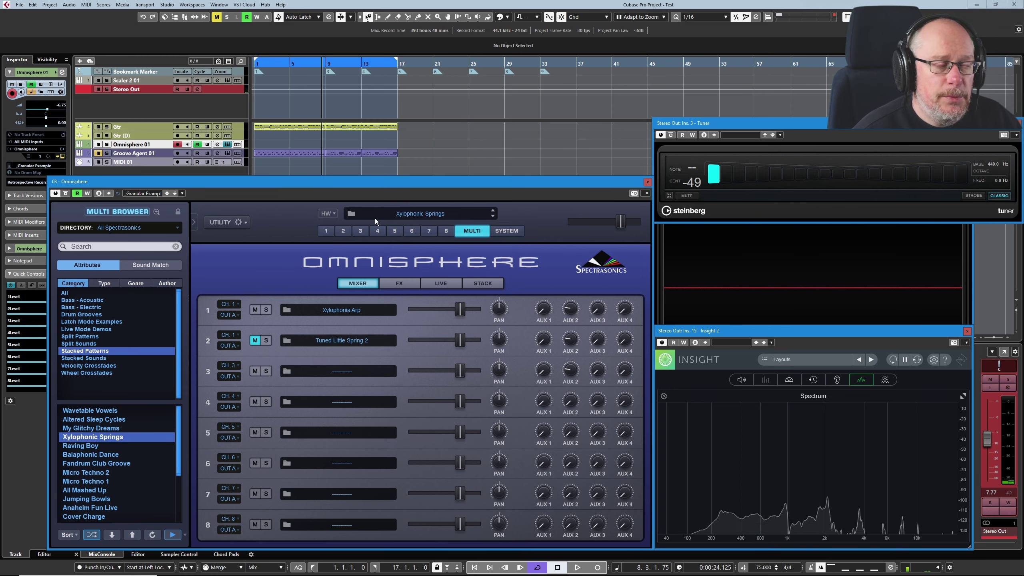
- View part 1's layer A, then set empty part 3's oscillator to SAMPLE
{"action": "left_click", "coordinate": [326, 231]}
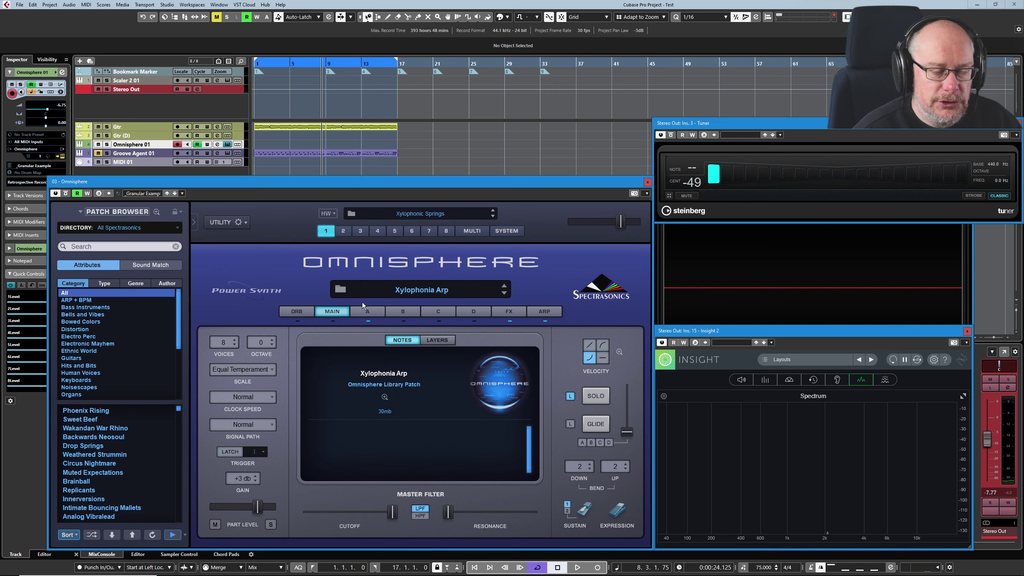
{"action": "left_click", "coordinate": [372, 313]}
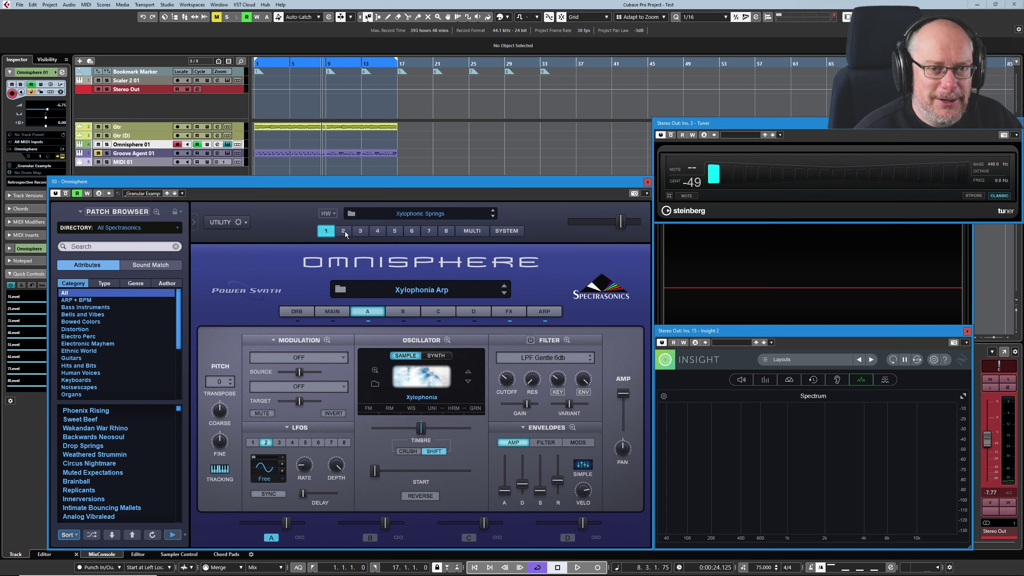
{"action": "left_click", "coordinate": [359, 231]}
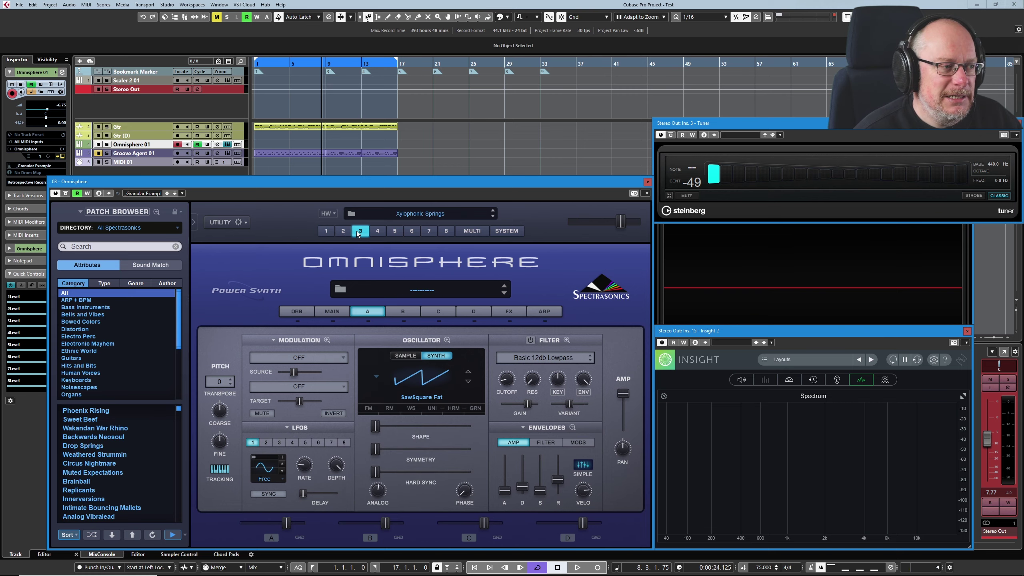
{"action": "left_click", "coordinate": [405, 355]}
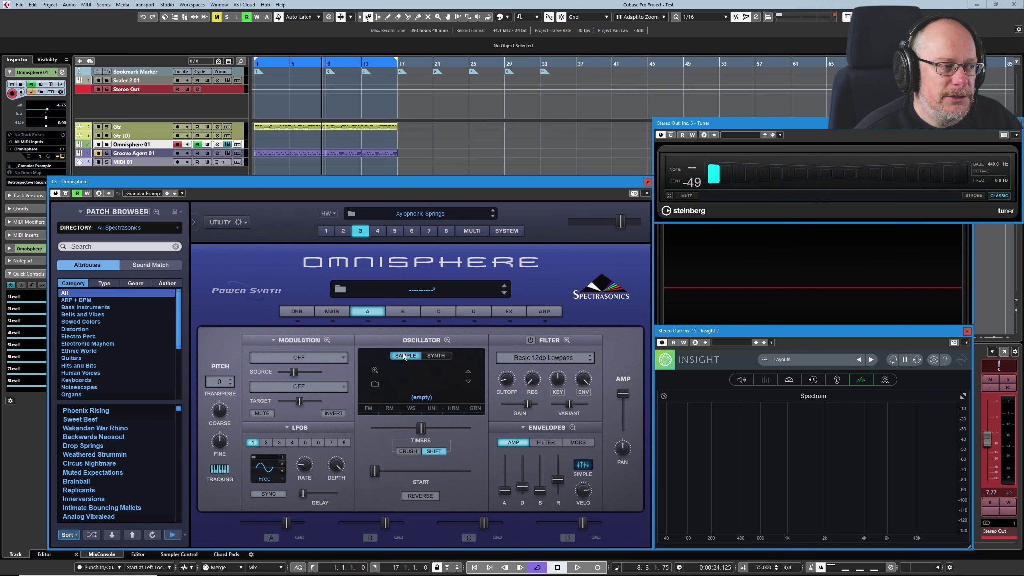
- Search the Soundsource Browser for 'xy' and load the Xylophonia sample into part 3
{"action": "left_click", "coordinate": [431, 376]}
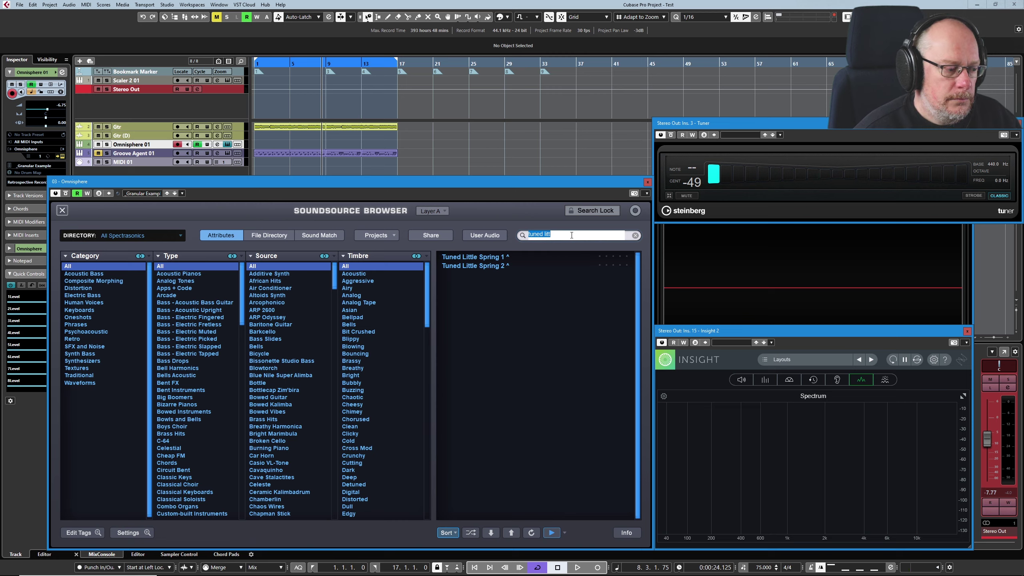
{"action": "type", "text": "xylop"}
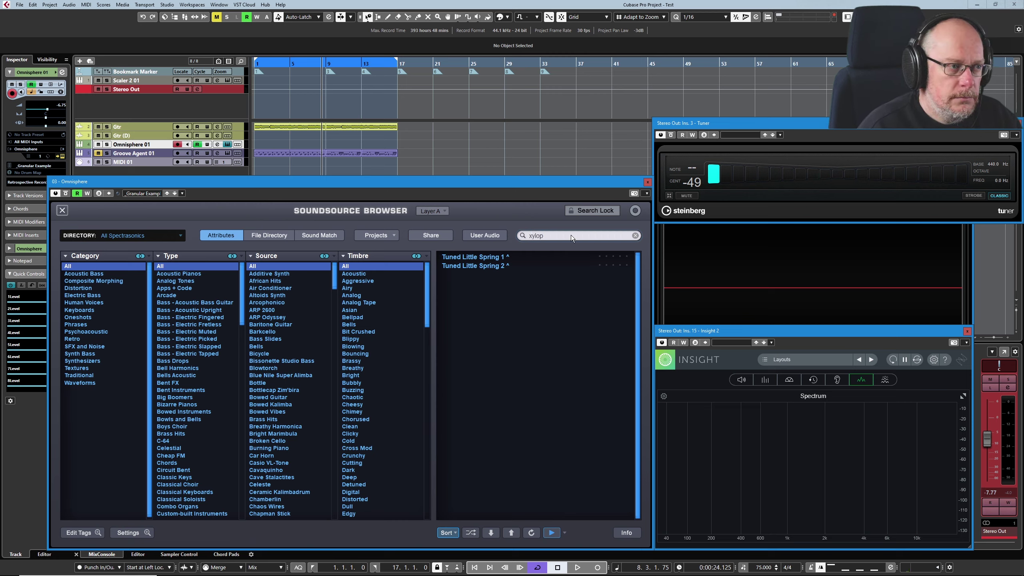
{"action": "key", "text": "Return"}
{"action": "left_click", "coordinate": [462, 266]}
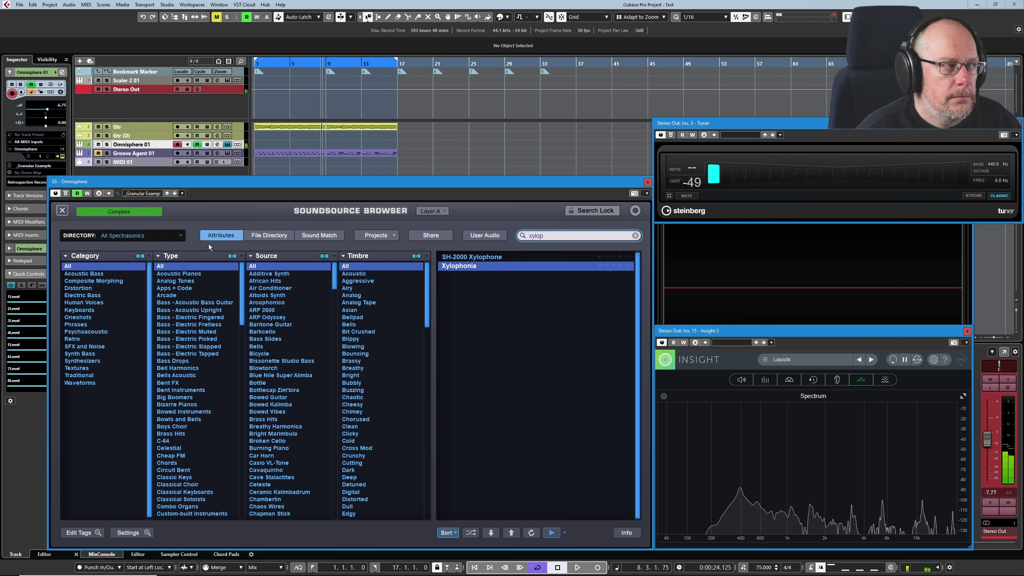
{"action": "left_click", "coordinate": [62, 210]}
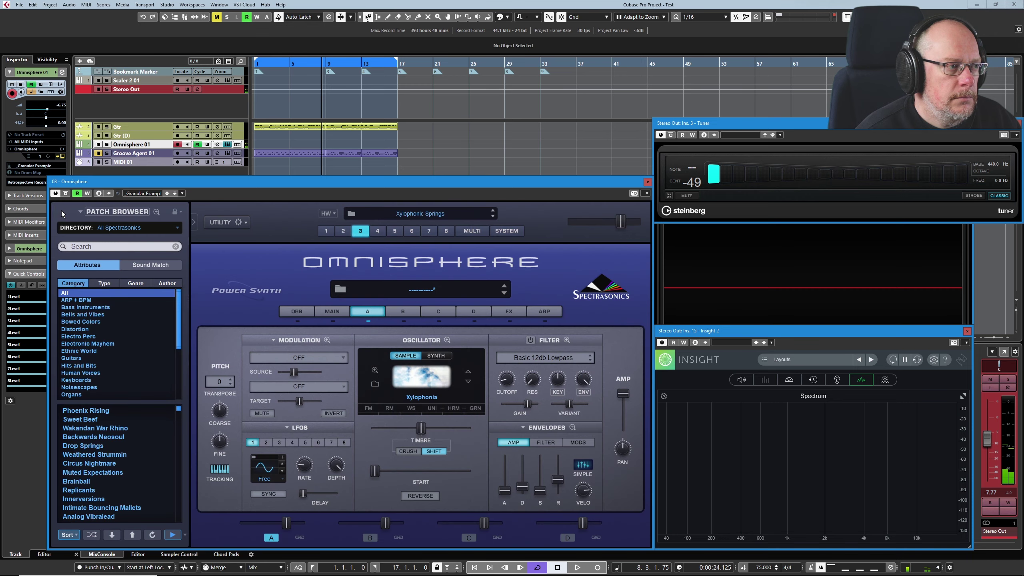
- In the multi mixer, put part 3 on MIDI CH. 1 and solo it
{"action": "left_click", "coordinate": [470, 232]}
{"action": "left_click", "coordinate": [235, 366]}
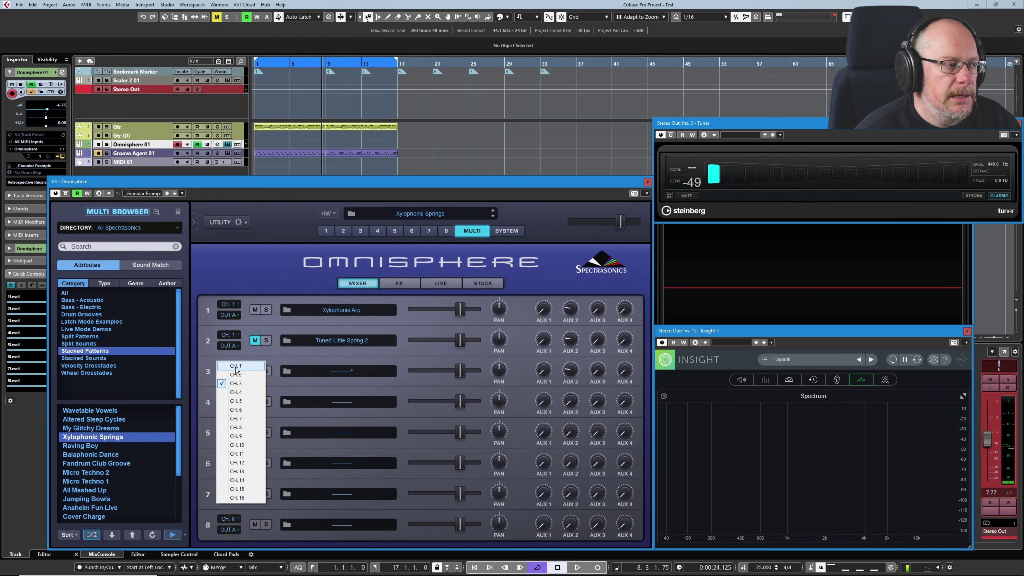
{"action": "left_click", "coordinate": [230, 399]}
{"action": "left_click", "coordinate": [268, 372]}
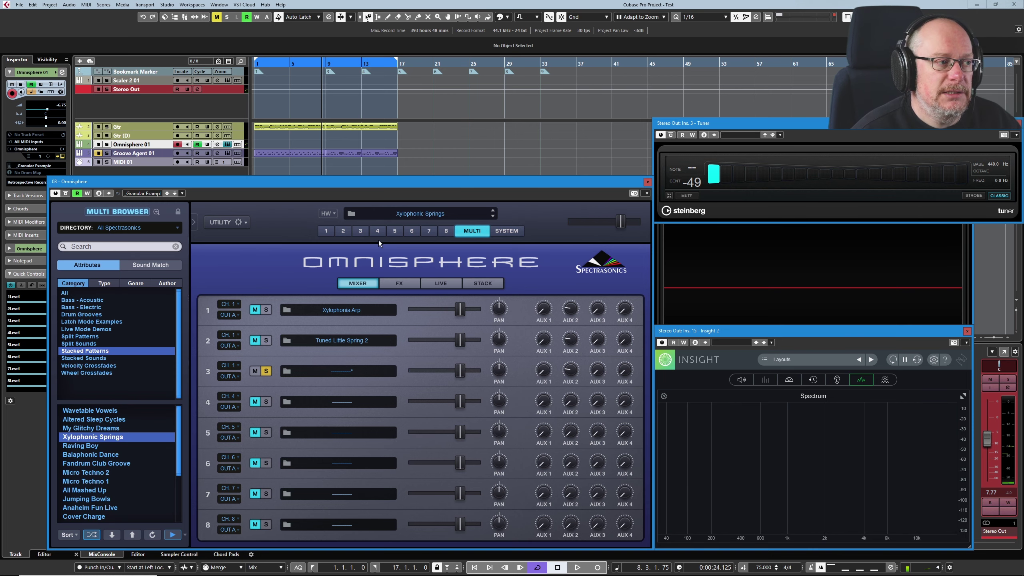
- Drag the amp envelope S slider up on part 3's Xylophonia layer A
{"action": "left_click", "coordinate": [361, 231]}
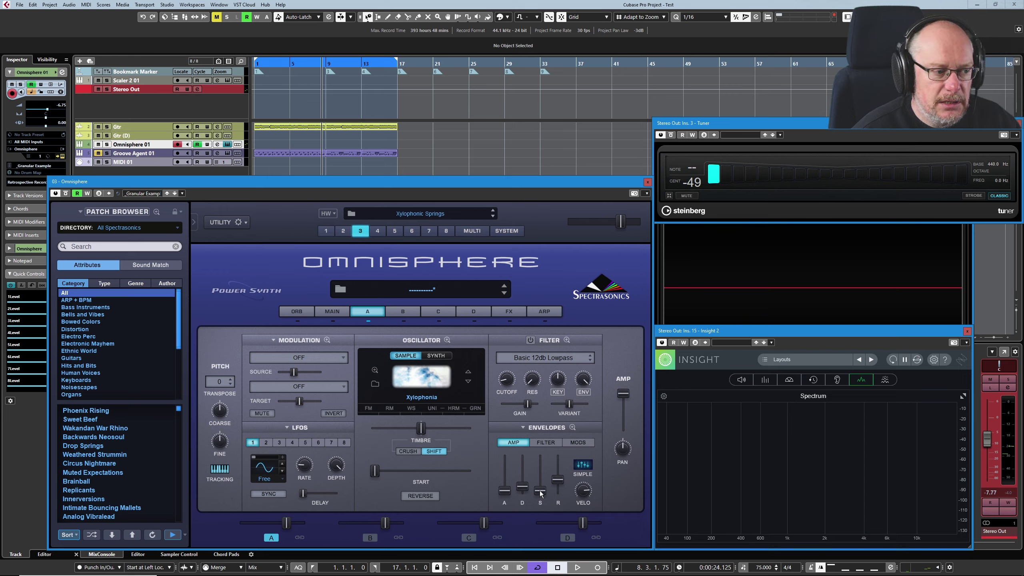
{"action": "left_click_drag", "start_coordinate": [540, 490], "coordinate": [540, 459]}
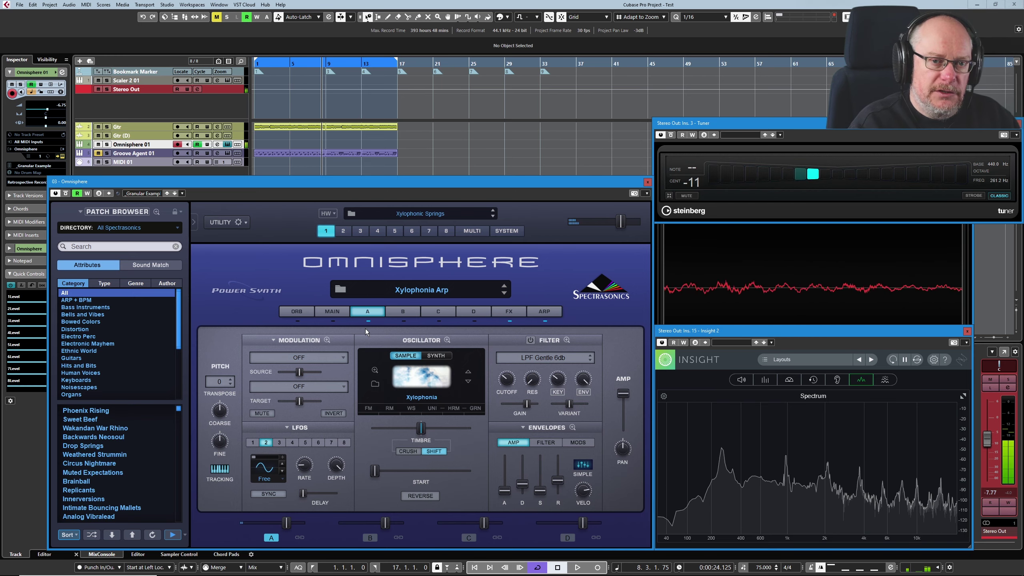
- Disable part 1's Down/Up 1/16 arpeggiator, then return to layer A
{"action": "left_click", "coordinate": [542, 309]}
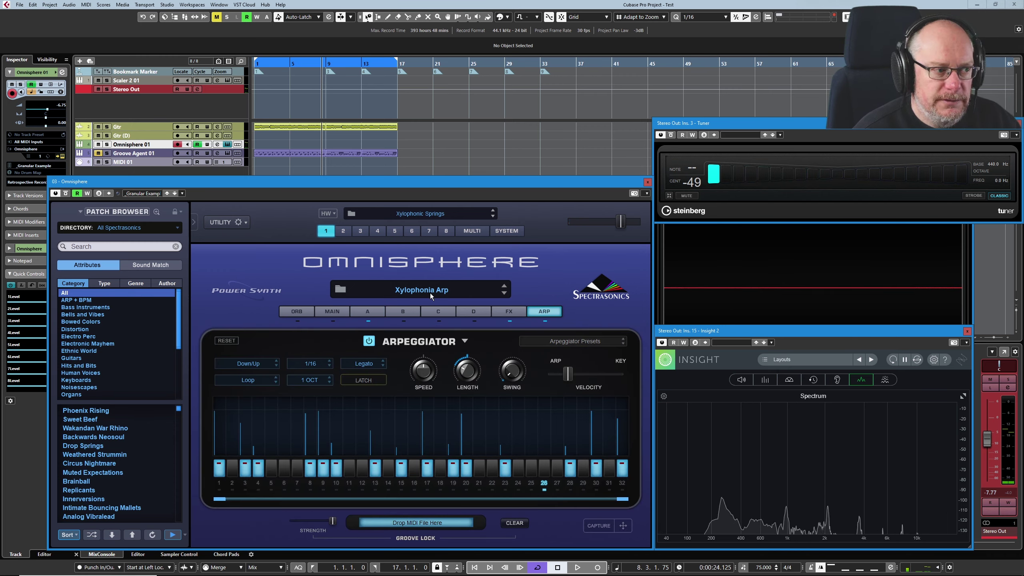
{"action": "left_click", "coordinate": [544, 321]}
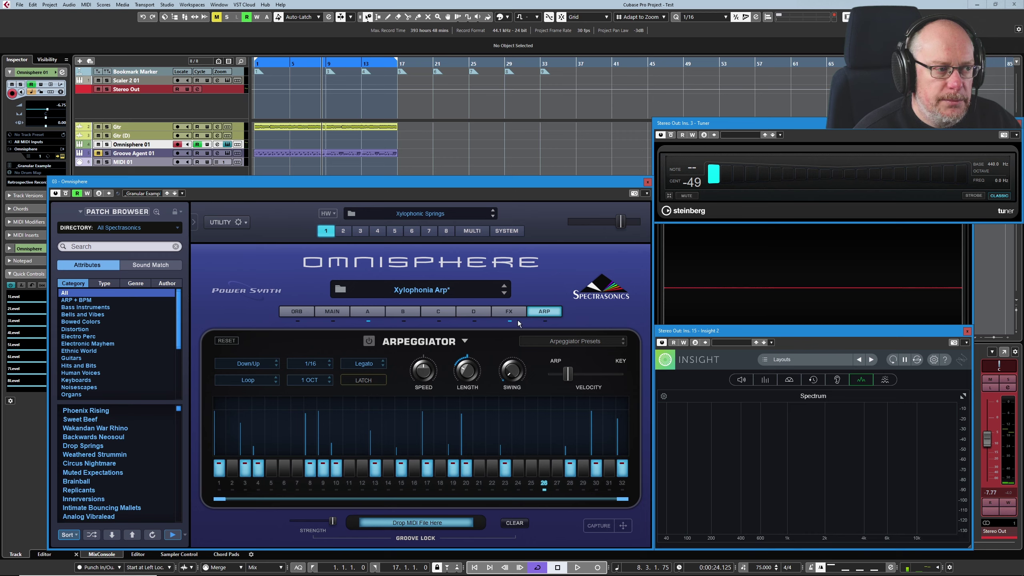
{"action": "left_click", "coordinate": [372, 311]}
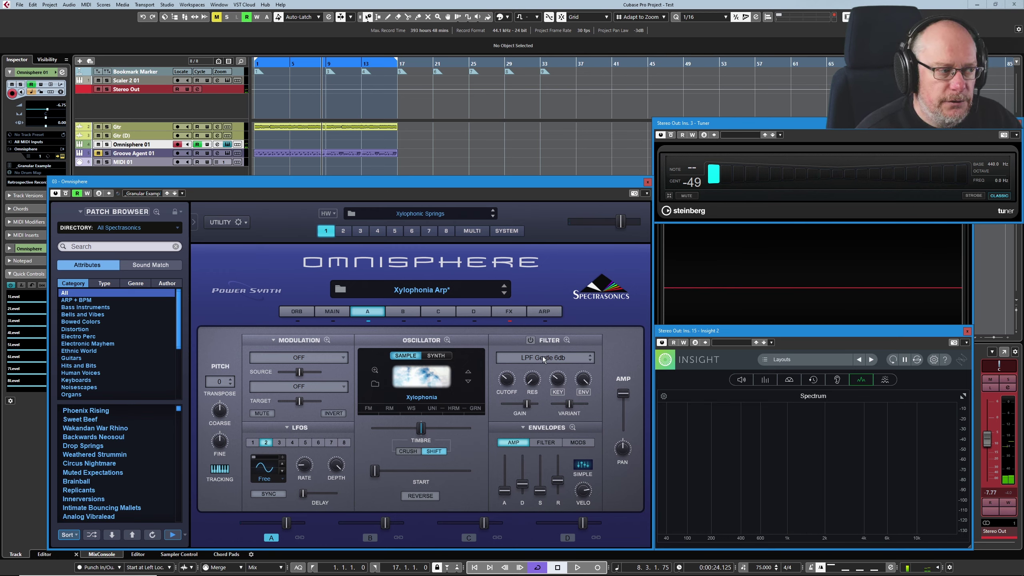
{"action": "left_click", "coordinate": [331, 313]}
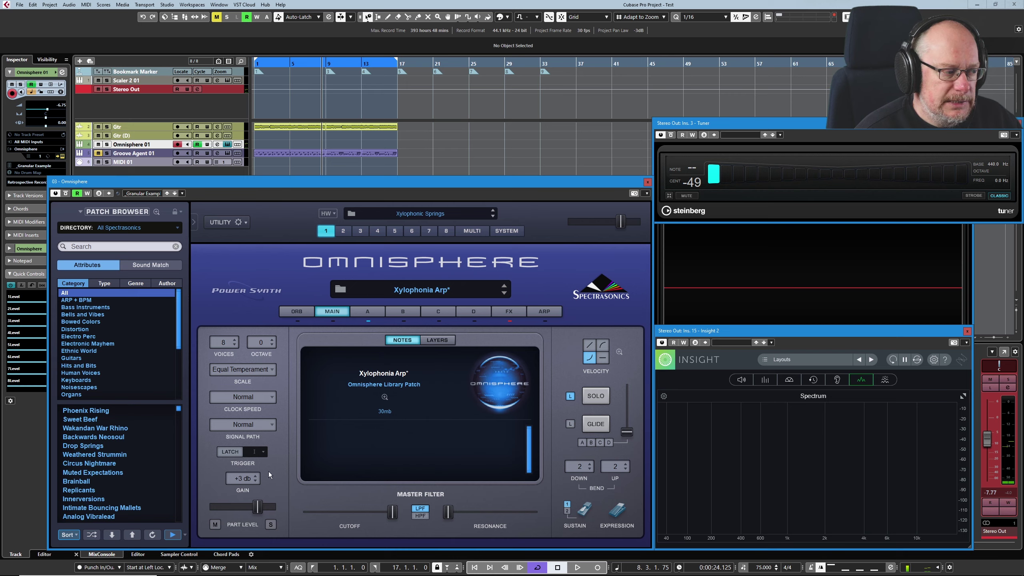
{"action": "left_click", "coordinate": [368, 313]}
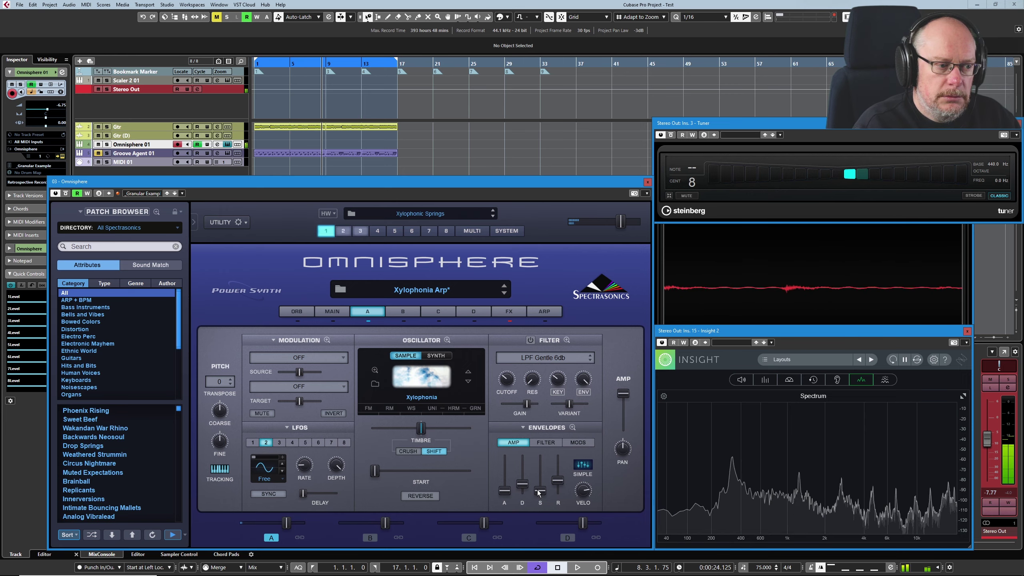
{"action": "left_click_drag", "start_coordinate": [540, 491], "coordinate": [544, 465]}
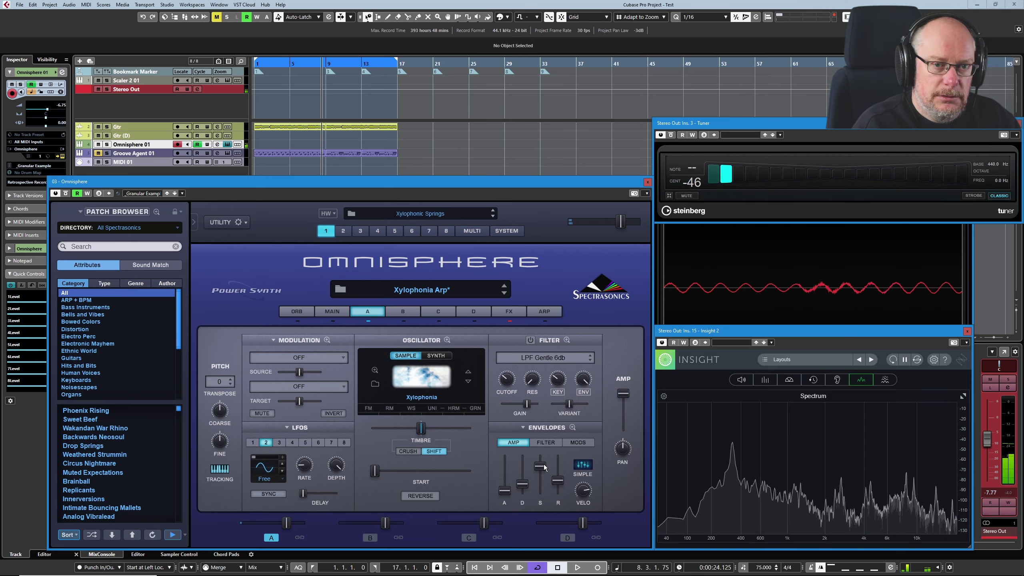
{"action": "left_click", "coordinate": [544, 464], "text": "ctrl"}
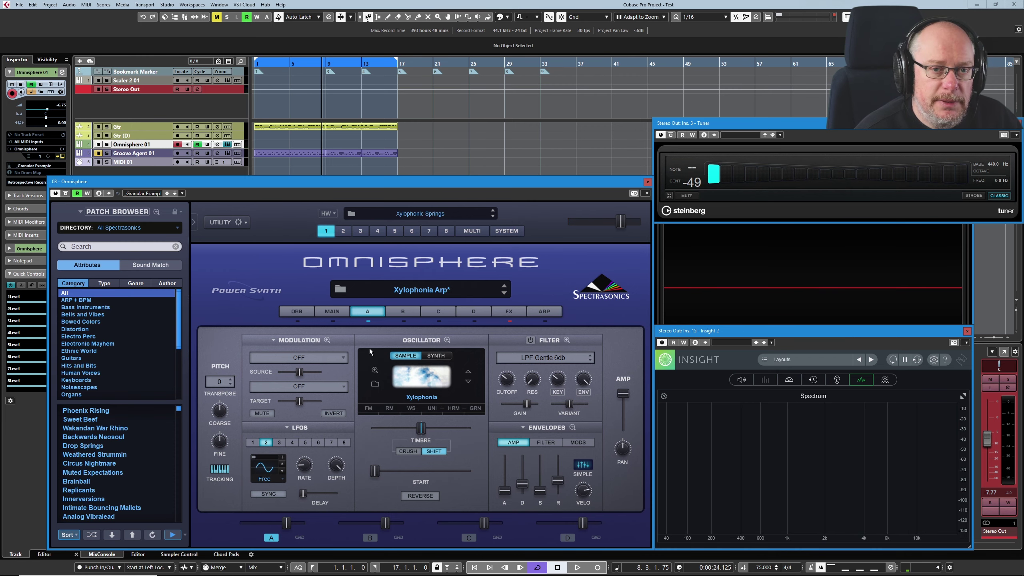
- Expand layer A's mod matrix to show Wheel and Random 1 routings
{"action": "left_click", "coordinate": [327, 338]}
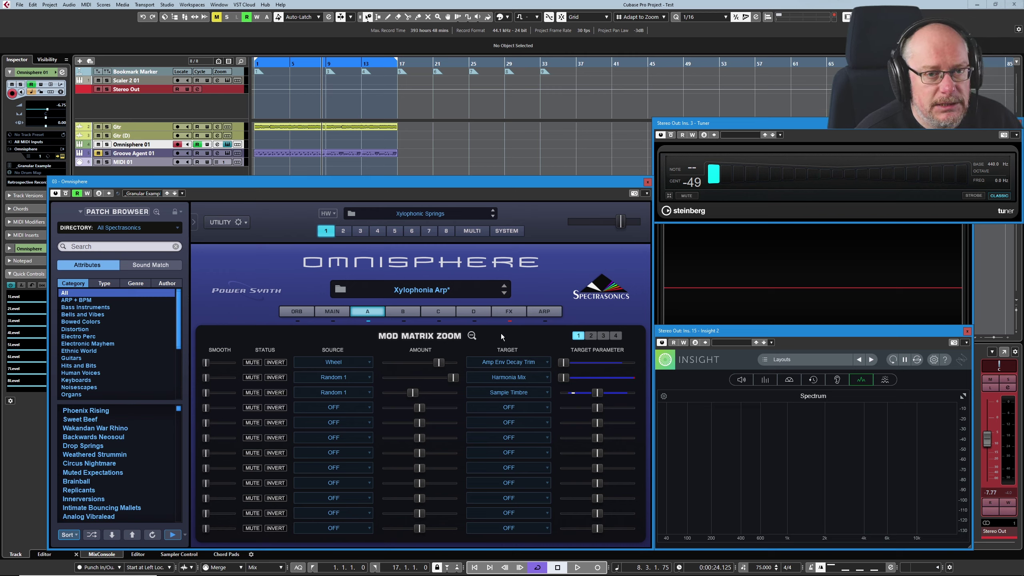
{"action": "left_click", "coordinate": [471, 335]}
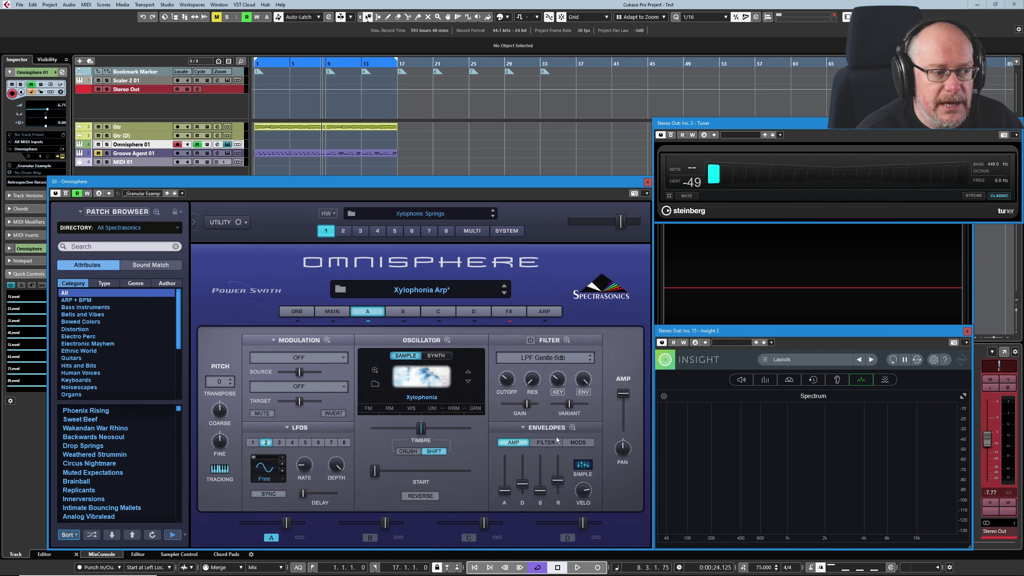
{"action": "right_click", "coordinate": [505, 491]}
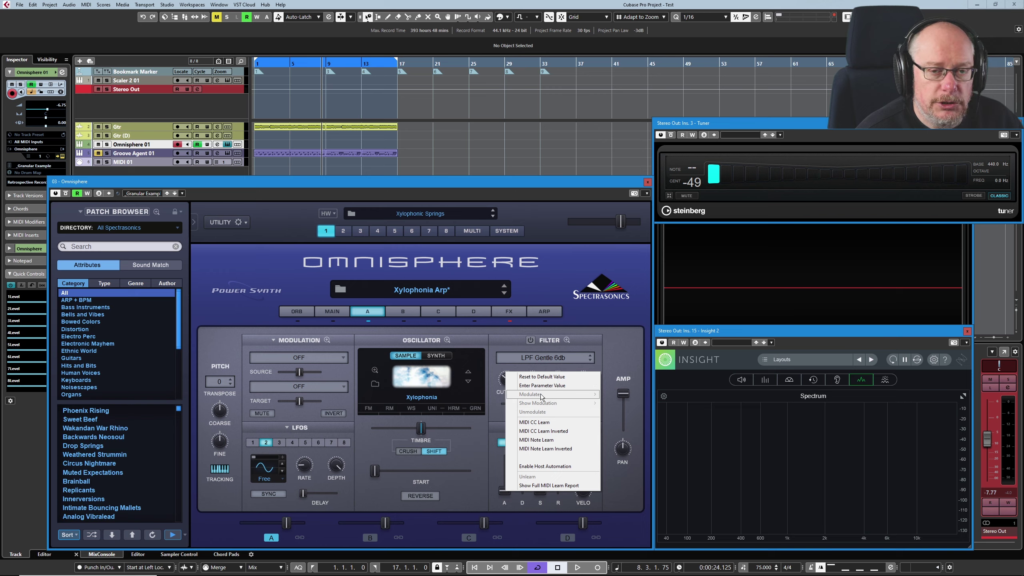
{"action": "left_click", "coordinate": [488, 468]}
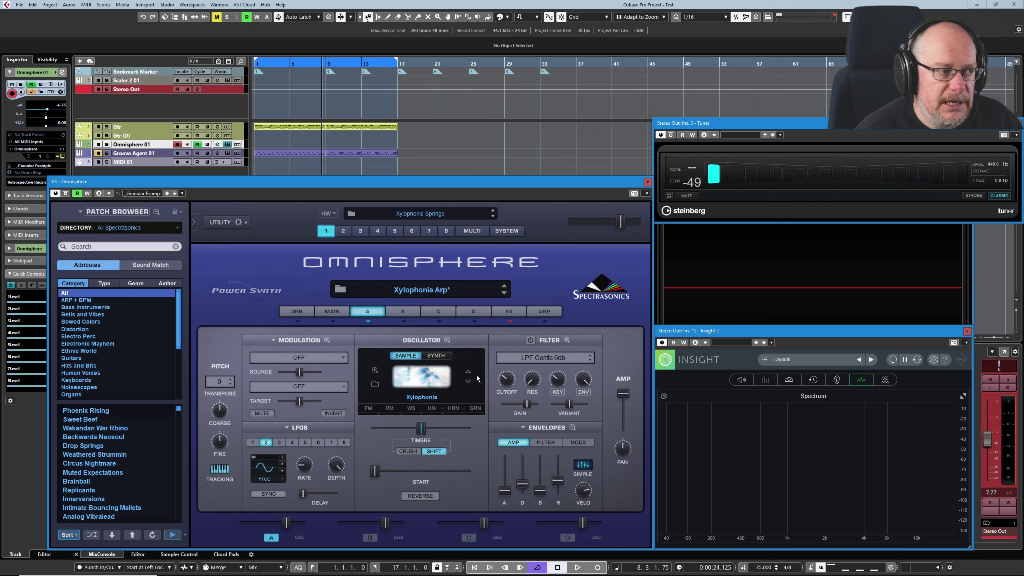
{"action": "left_click", "coordinate": [326, 339]}
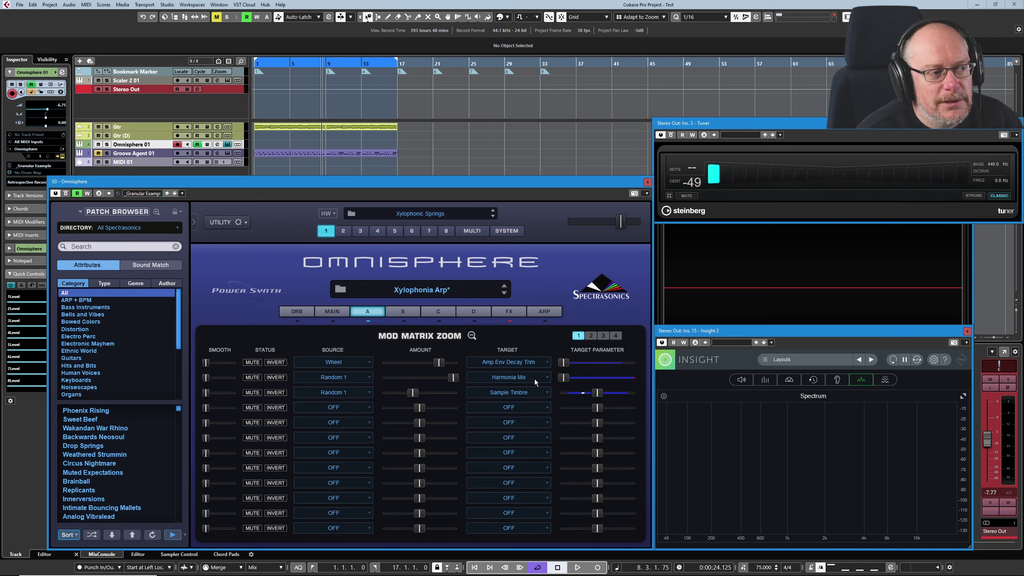
- Leave the mod matrix and view layer A's Harmonia voices, transposed +12, +24, -12 and 0
{"action": "left_click", "coordinate": [471, 335]}
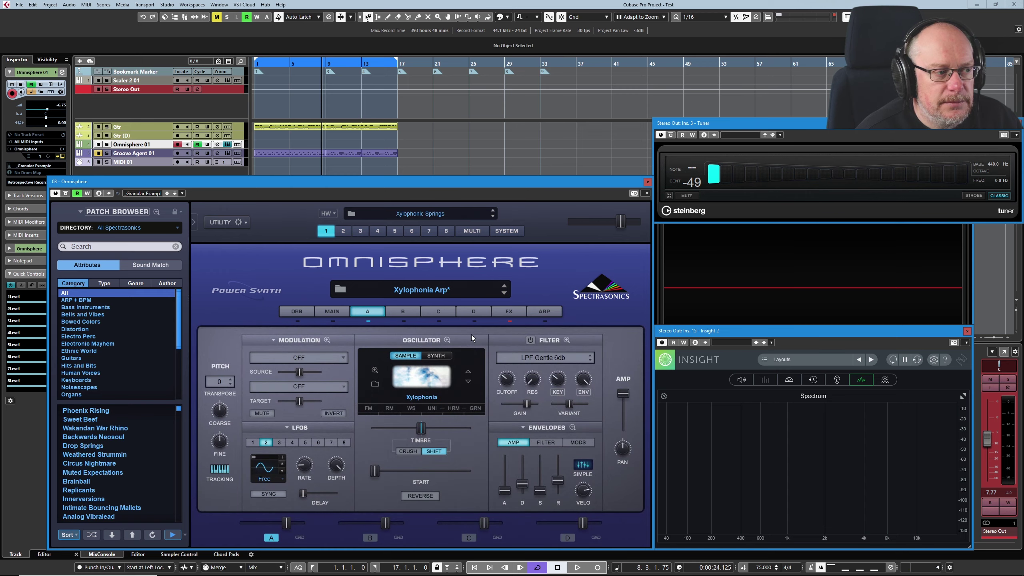
{"action": "left_click", "coordinate": [457, 407]}
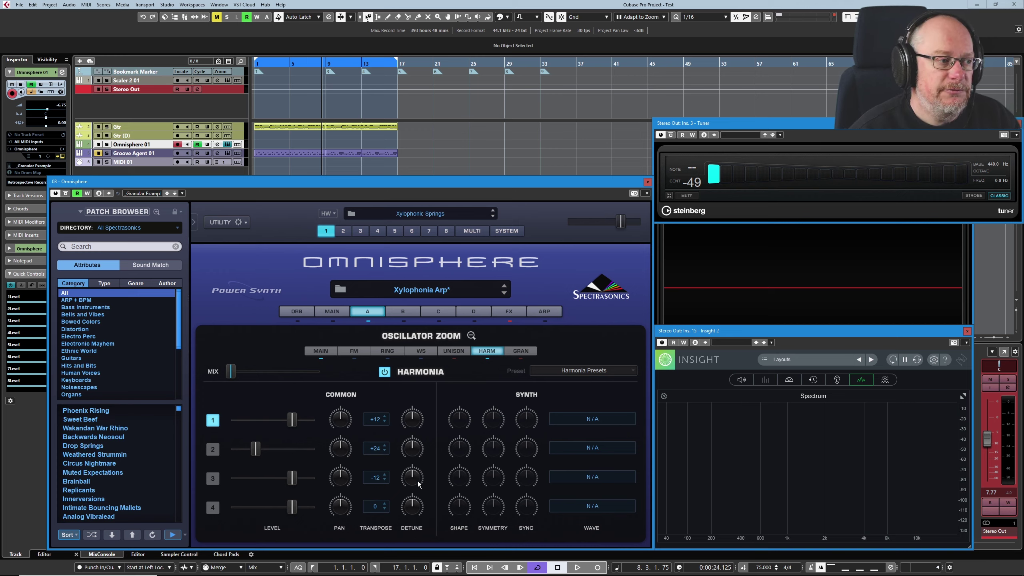
- Reopen layer A's full mod matrix and push the Harmonia Mix modulation amount to maximum
{"action": "left_click", "coordinate": [470, 336]}
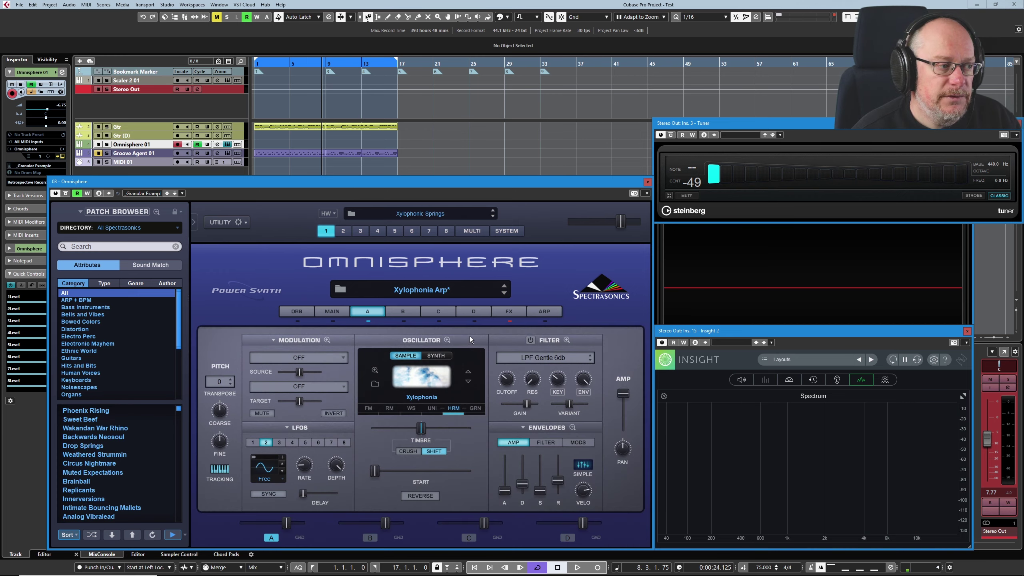
{"action": "left_click", "coordinate": [327, 339]}
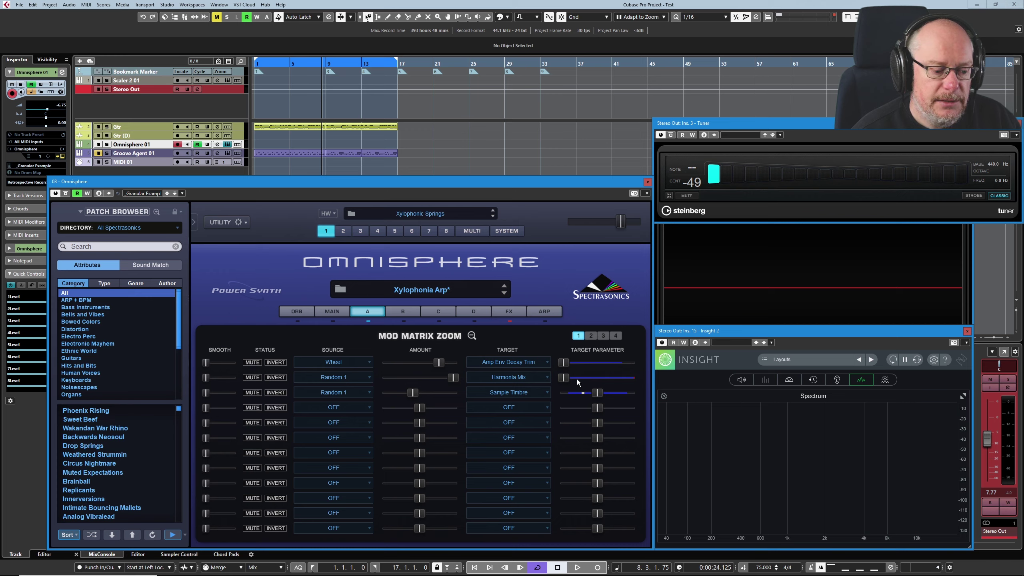
{"action": "left_click_drag", "start_coordinate": [448, 382], "coordinate": [468, 376]}
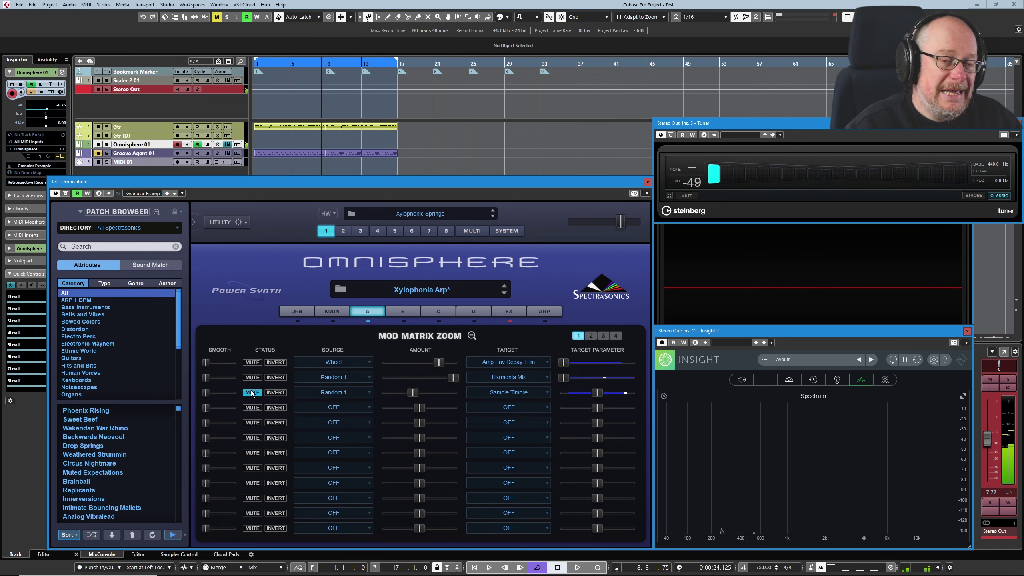
- Unmute Random 1 to Sample Timbre and mute Random 1 to Harmonia Mix in layer A's mod matrix
{"action": "left_click", "coordinate": [472, 336]}
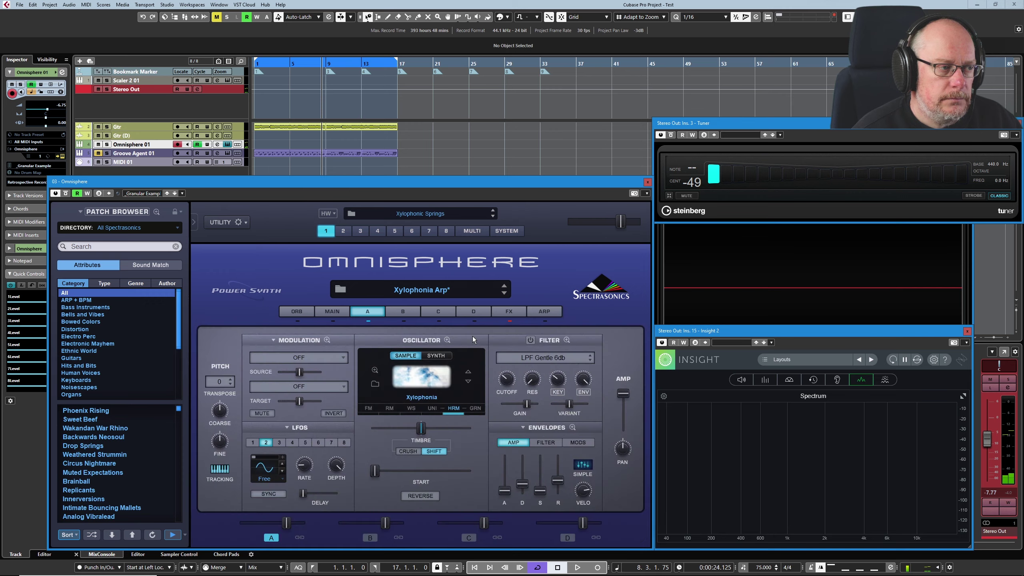
{"action": "left_click", "coordinate": [453, 408]}
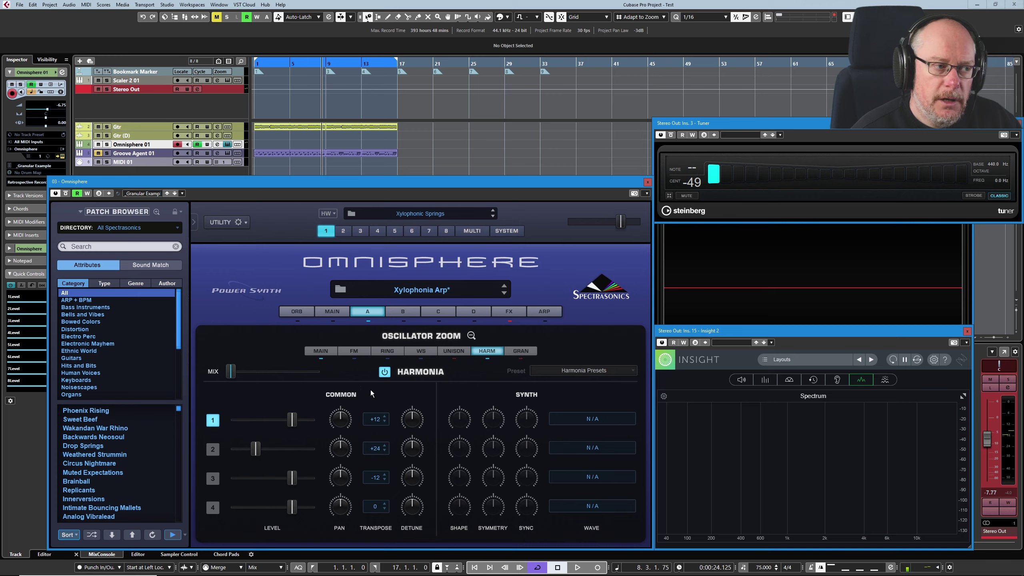
{"action": "left_click", "coordinate": [322, 333]}
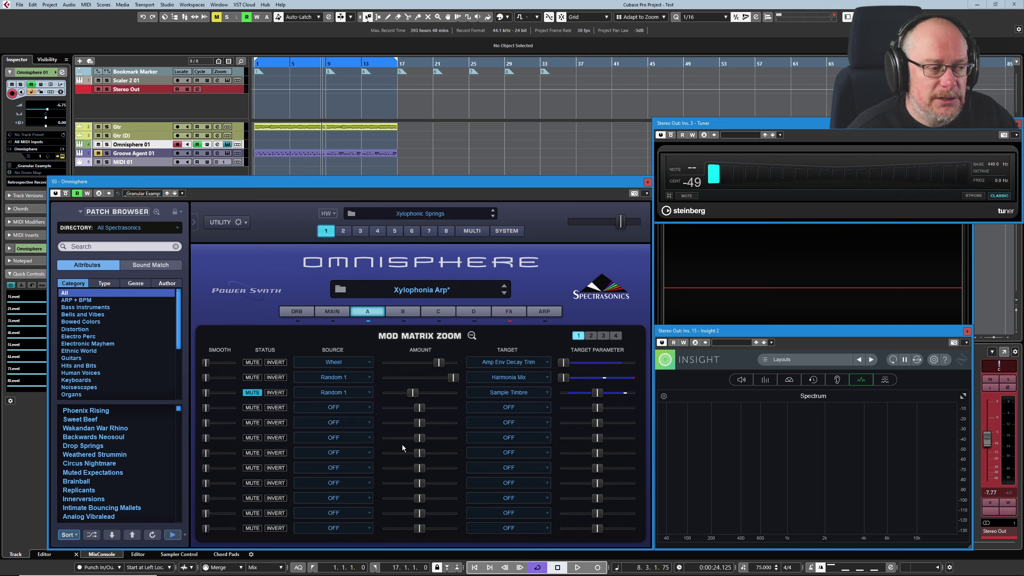
{"action": "left_click", "coordinate": [251, 377]}
{"action": "left_click", "coordinate": [252, 392]}
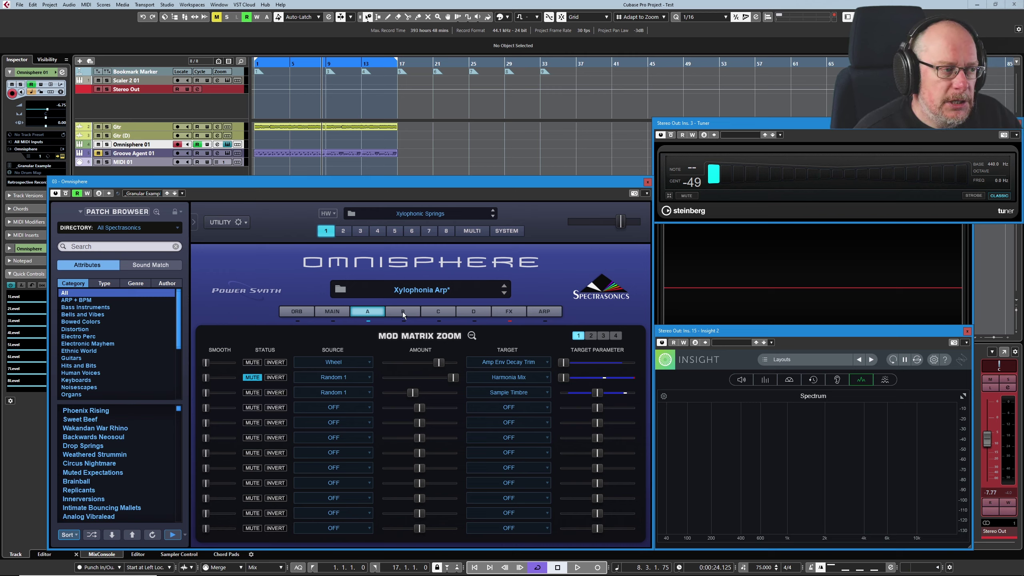
- Unmute Harmonia Mix so all three routings are active, then bring up part 1's arpeggiator
{"action": "left_click", "coordinate": [472, 336]}
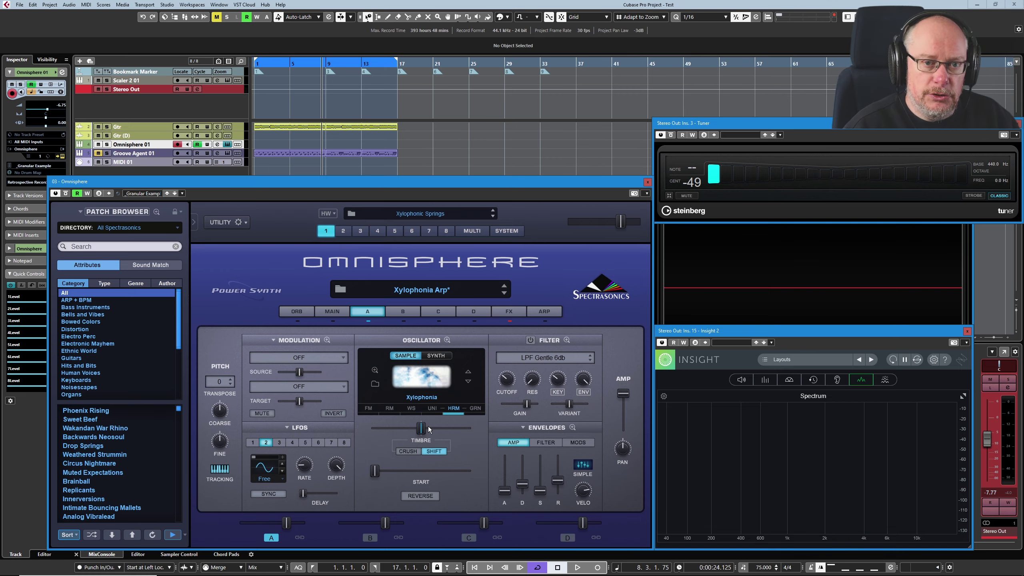
{"action": "left_click", "coordinate": [326, 340]}
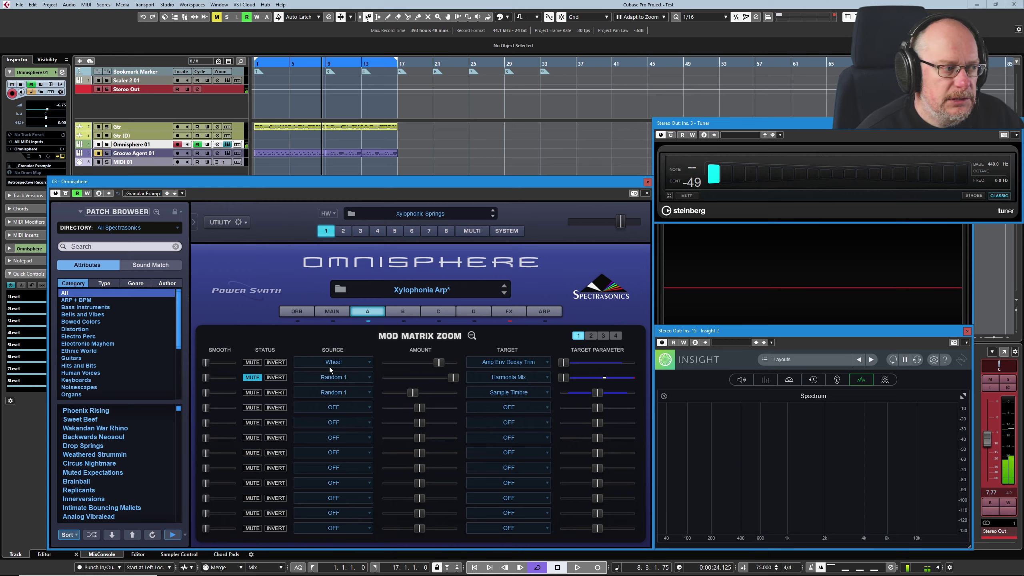
{"action": "left_click", "coordinate": [254, 379]}
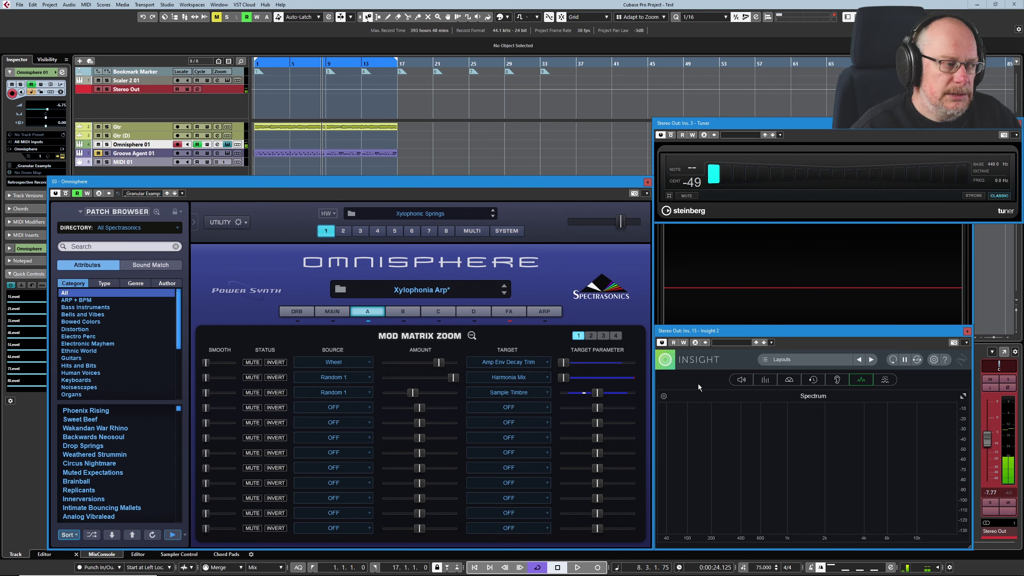
{"action": "left_click", "coordinate": [472, 335]}
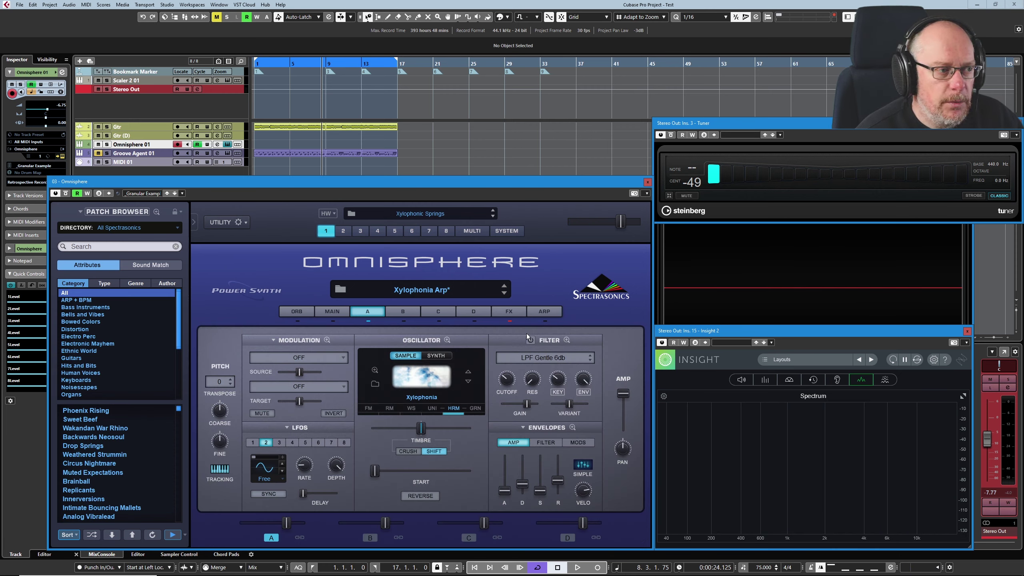
{"action": "left_click", "coordinate": [544, 311]}
- Switch on Xylophonia Arp's arpeggiator, running Down/Up at 1/16 with Legato, Loop and 1 OCT
{"action": "left_click", "coordinate": [368, 341]}
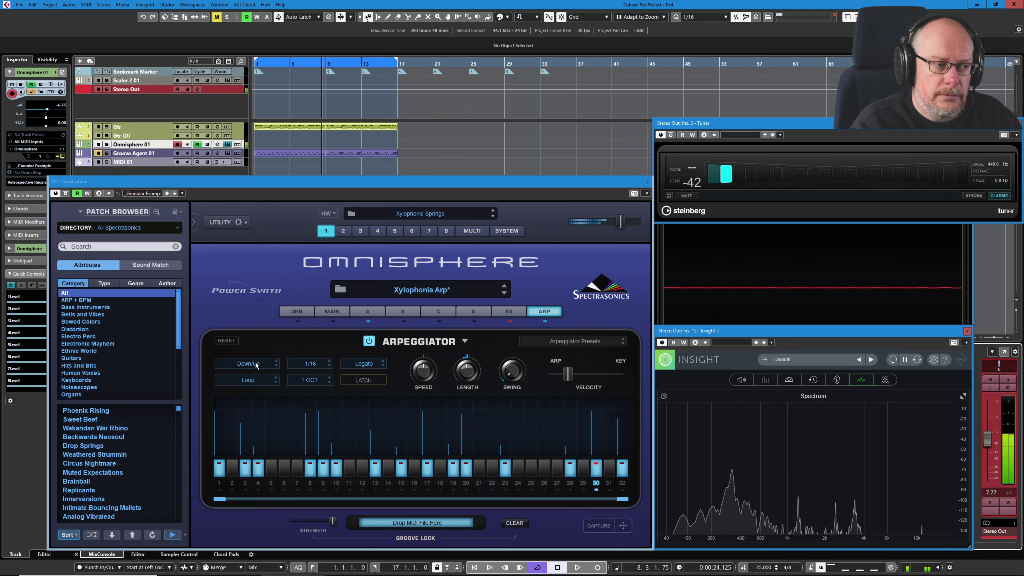
- Inspect the AUX and COMMON effect racks and nudge layer A's BPM Delay mix up
{"action": "left_click", "coordinate": [508, 311]}
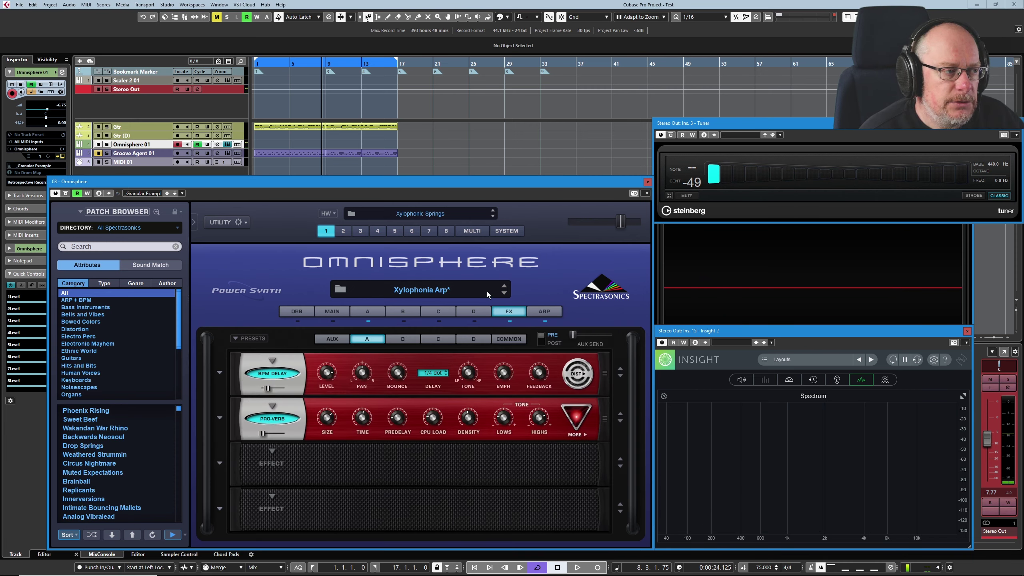
{"action": "left_click", "coordinate": [333, 338]}
{"action": "left_click", "coordinate": [363, 339]}
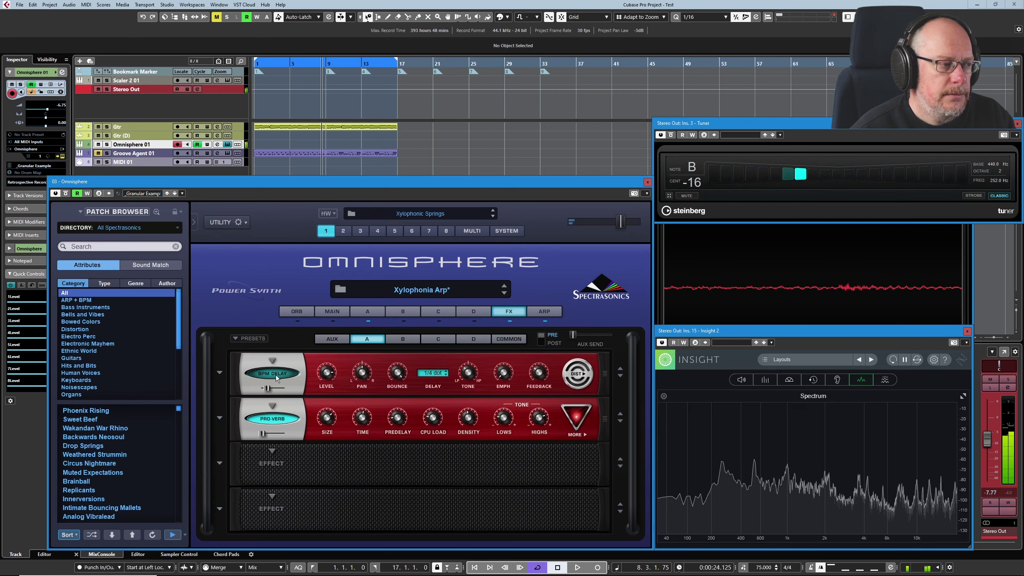
{"action": "left_click_drag", "start_coordinate": [267, 388], "coordinate": [270, 396]}
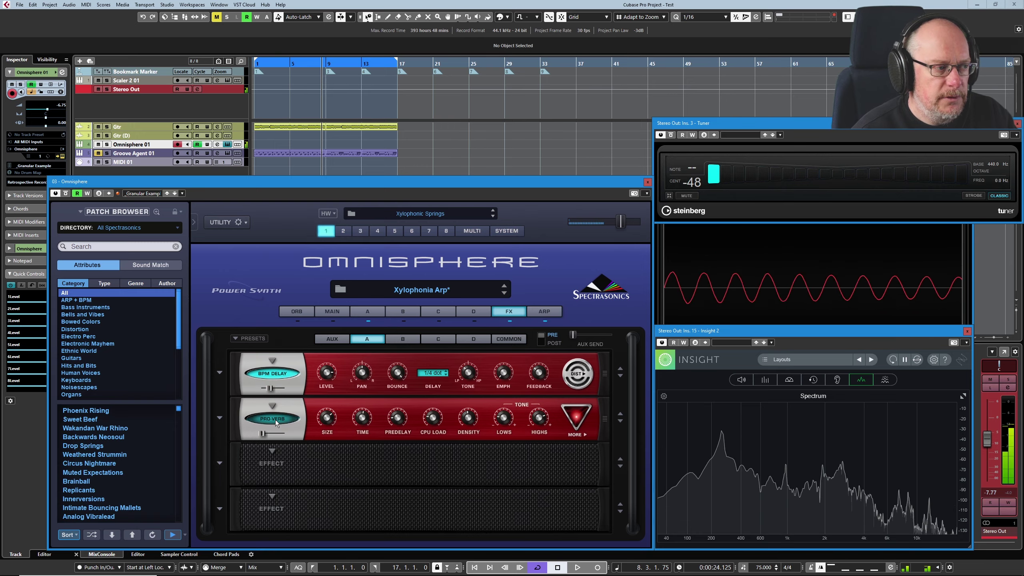
{"action": "left_click", "coordinate": [500, 339]}
{"action": "left_click", "coordinate": [364, 338]}
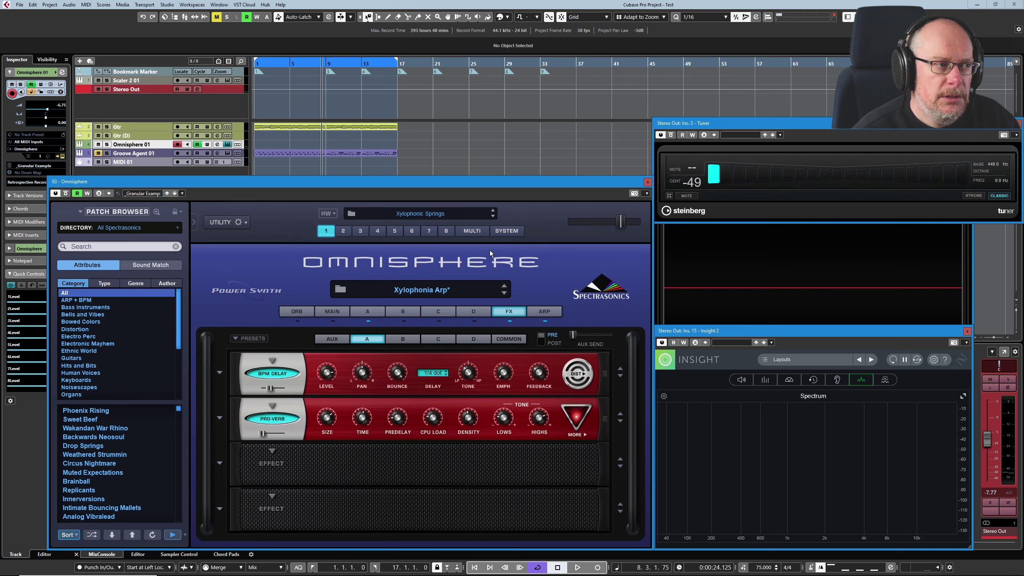
- Select part 2 from the multi mixer and show its layer A page with the Basic 12db Lowpass filter
{"action": "left_click", "coordinate": [479, 232]}
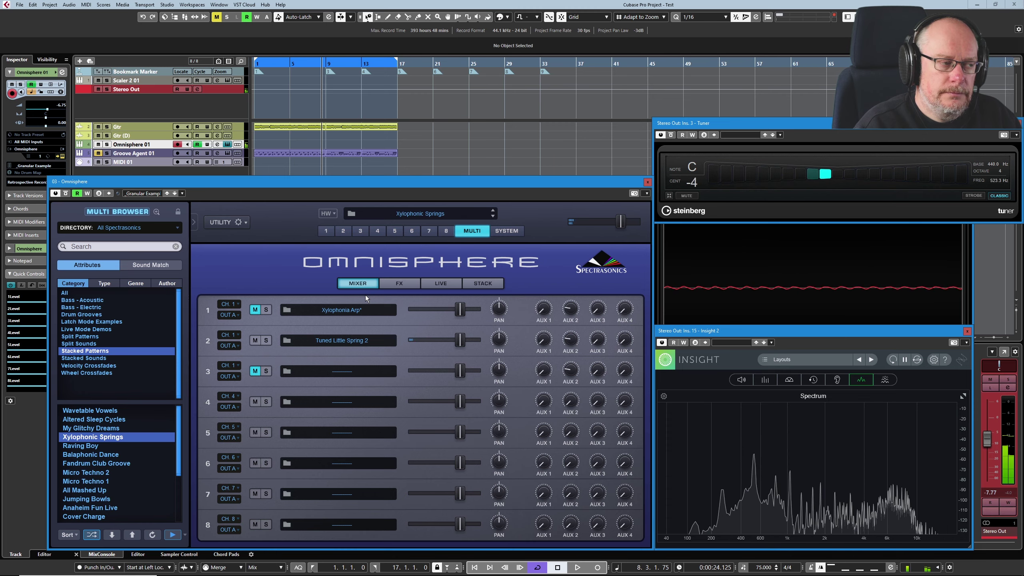
{"action": "left_click", "coordinate": [343, 230]}
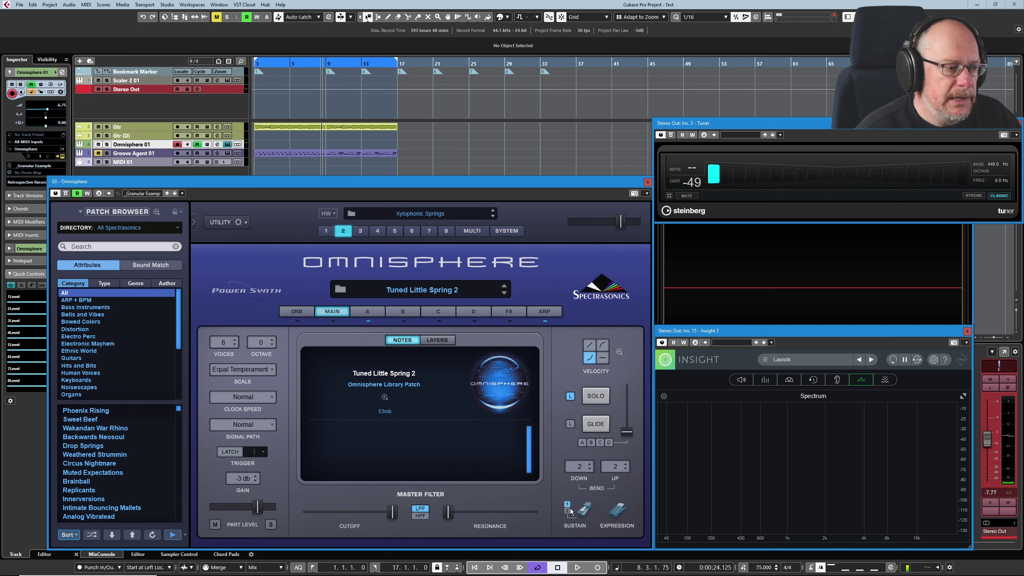
{"action": "left_click", "coordinate": [374, 314]}
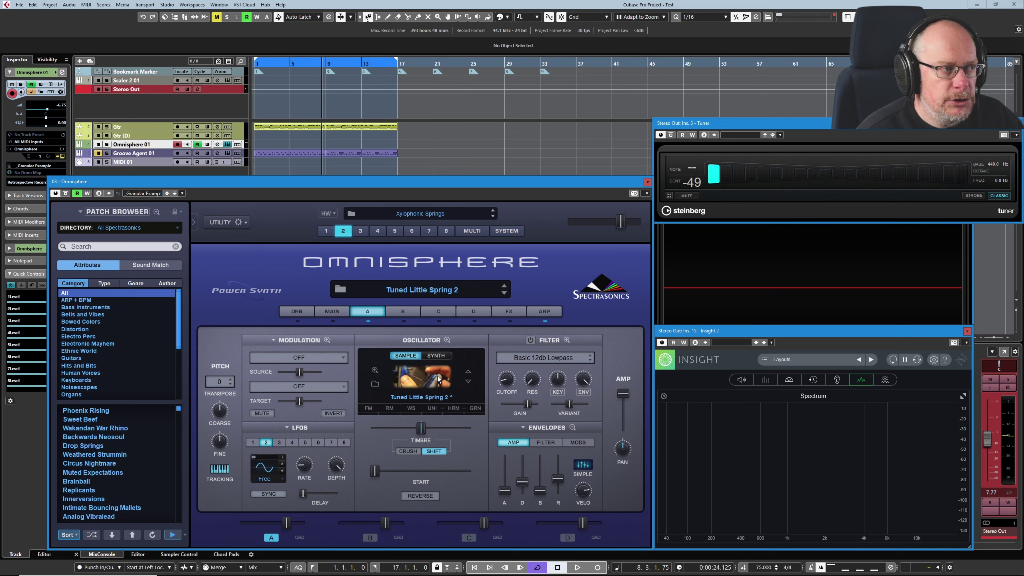
- Load Tuned Little Spring 2 into part 3's oscillator via a 'tuned l' search, then solo part 3
{"action": "left_click", "coordinate": [359, 231]}
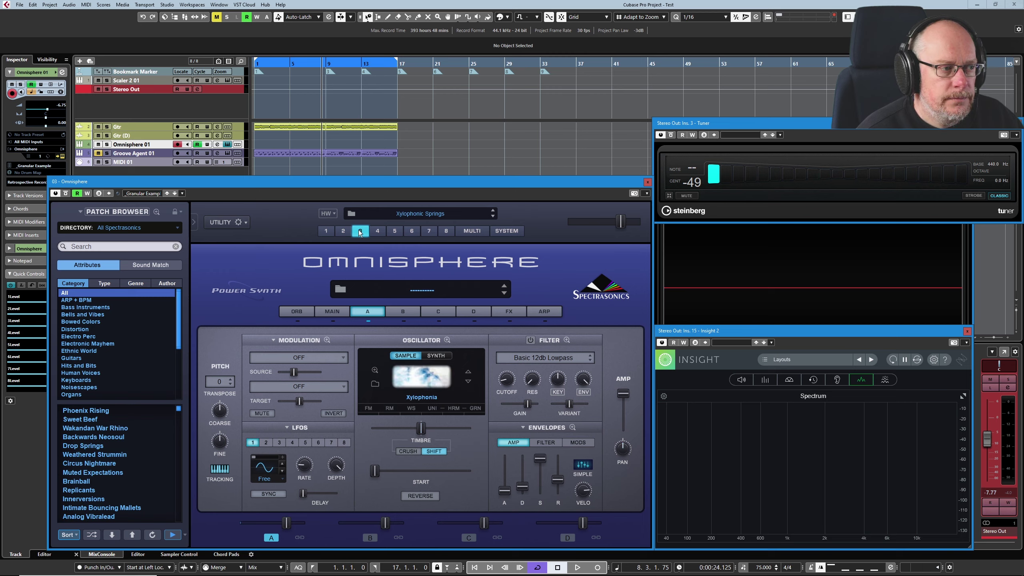
{"action": "left_click", "coordinate": [411, 375]}
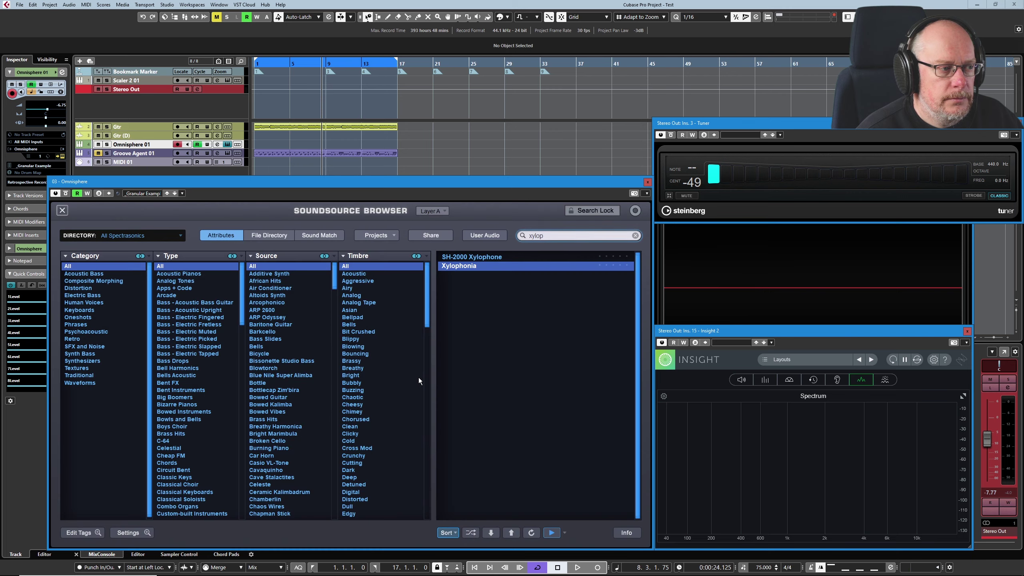
{"action": "type", "text": "tun"}
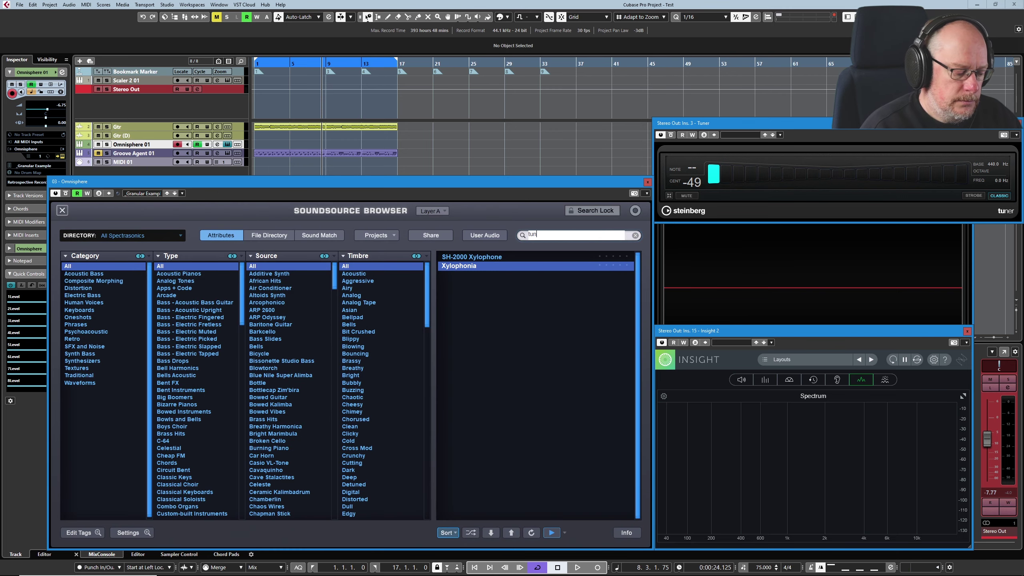
{"action": "type", "text": "ed l"}
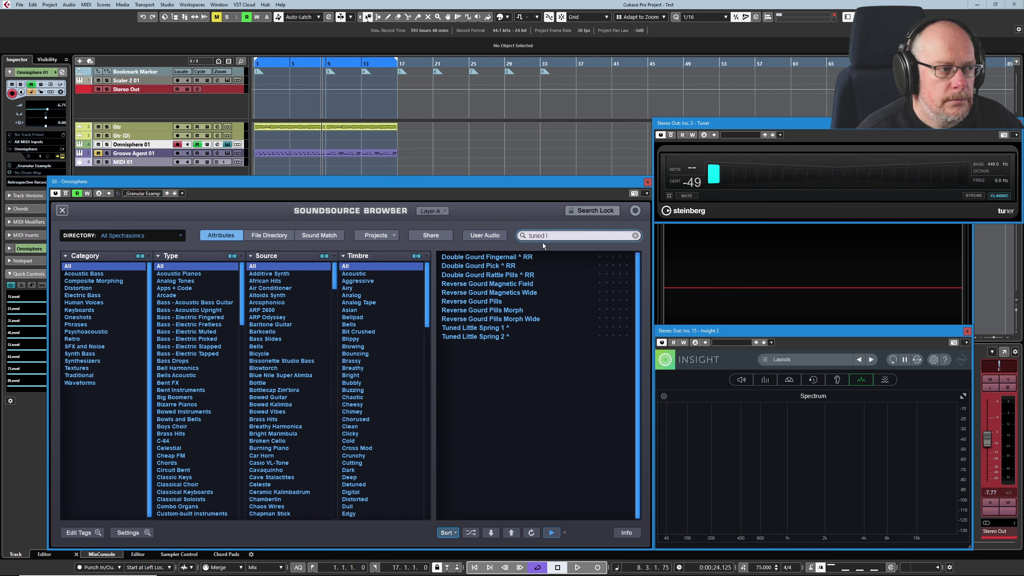
{"action": "left_click", "coordinate": [484, 337]}
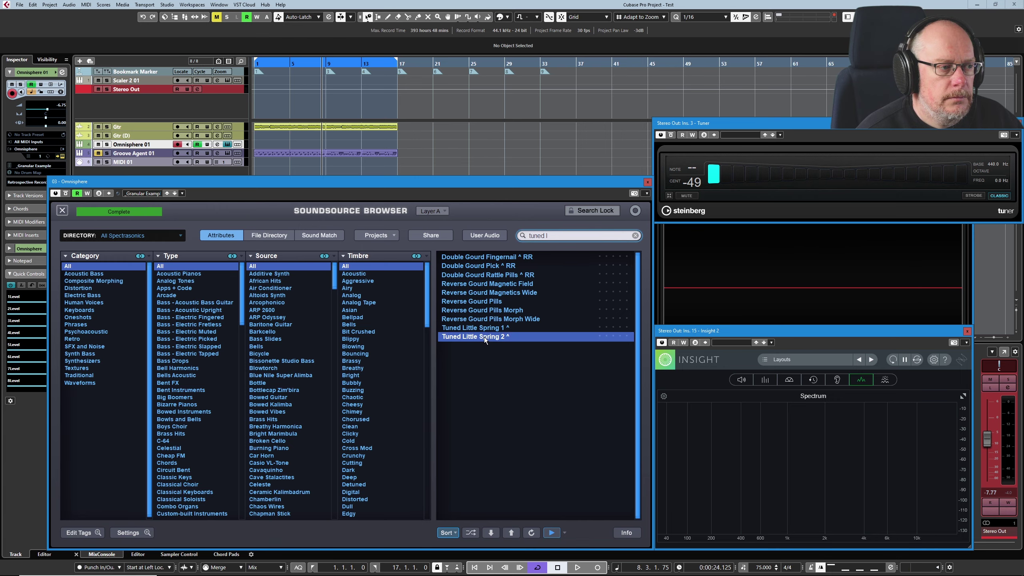
{"action": "left_click", "coordinate": [63, 210]}
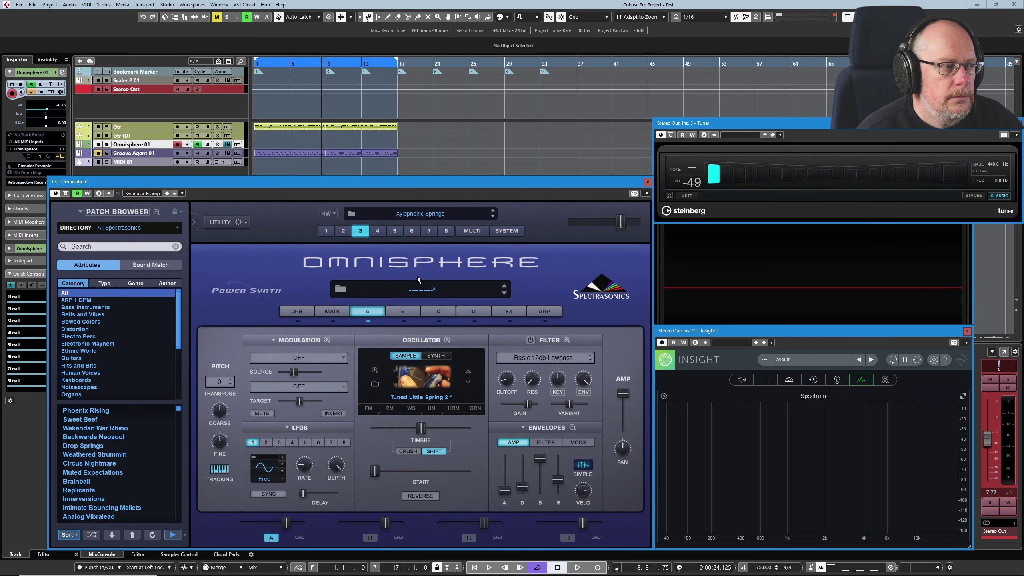
{"action": "left_click", "coordinate": [470, 232]}
{"action": "left_click", "coordinate": [266, 371]}
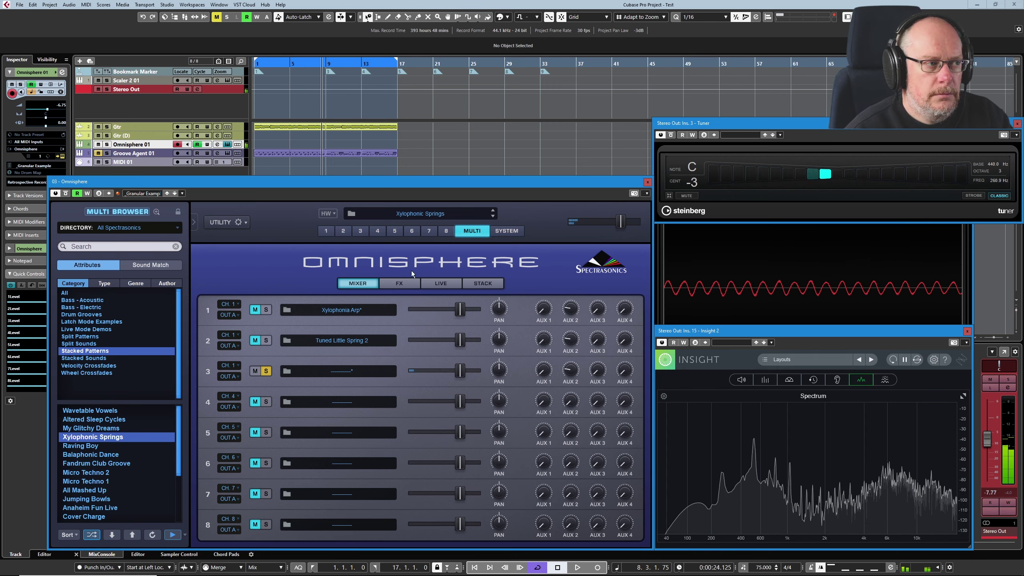
- Turn off part 3's solo in the multi mixer
{"action": "left_click", "coordinate": [361, 231]}
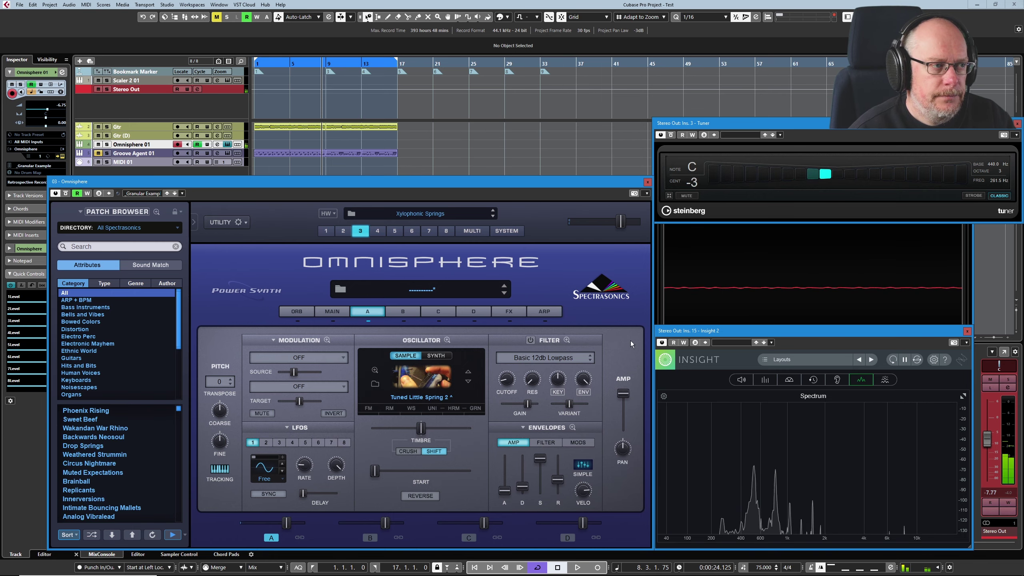
{"action": "left_click", "coordinate": [468, 234]}
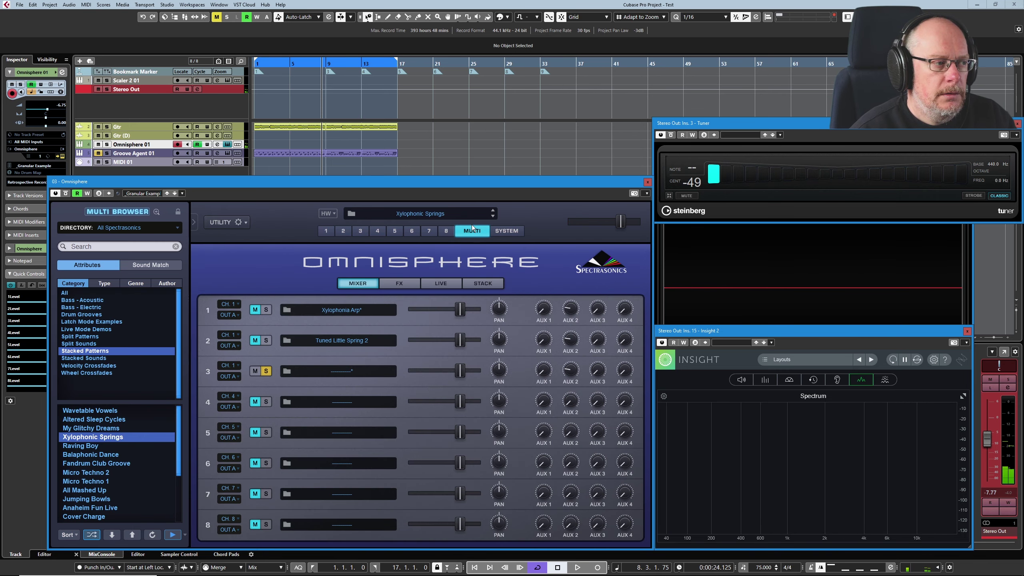
{"action": "left_click", "coordinate": [267, 372]}
- Switch off part 2's arpeggiator and bring up its full modulation matrix
{"action": "left_click", "coordinate": [343, 231]}
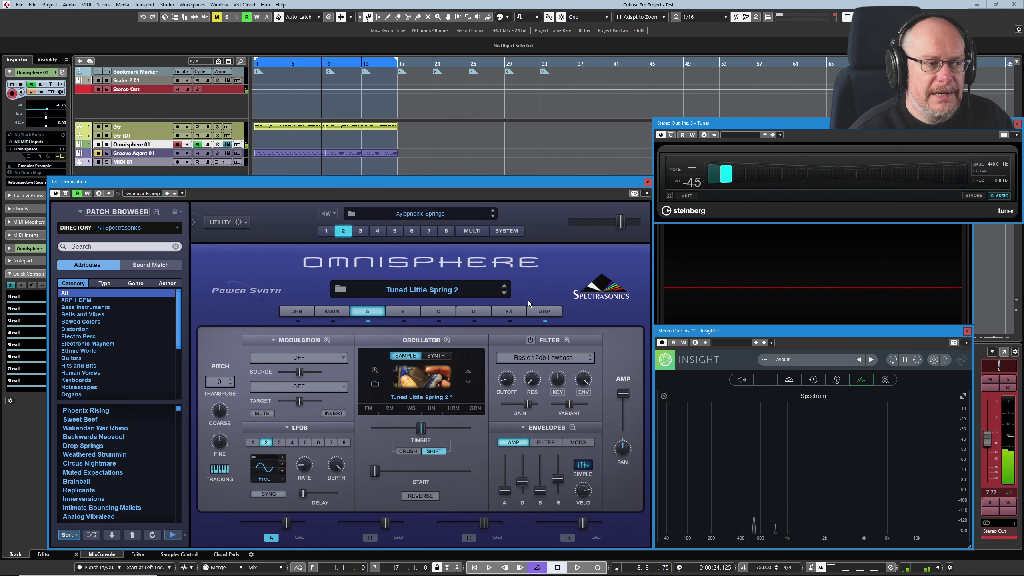
{"action": "left_click", "coordinate": [544, 321]}
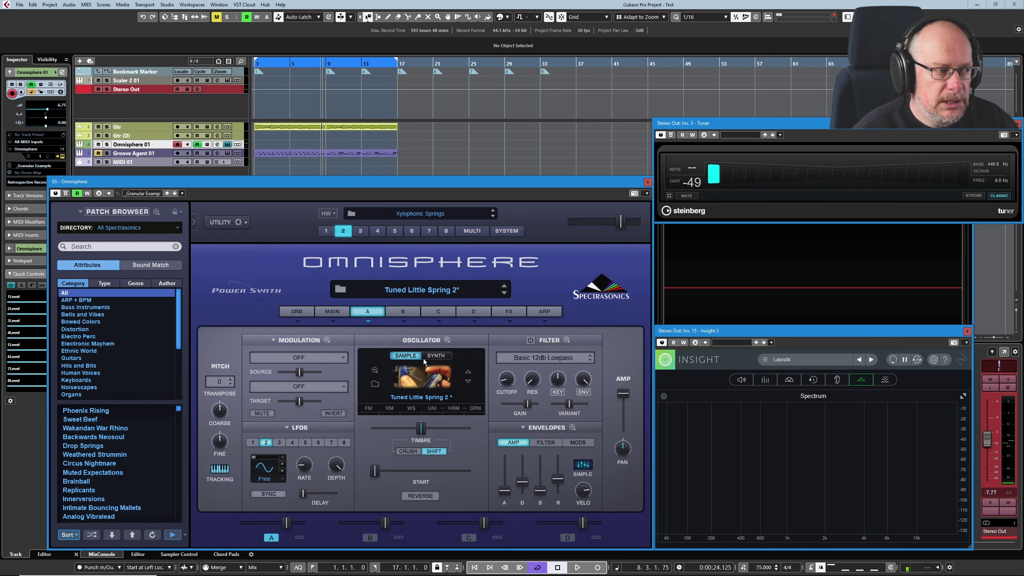
{"action": "left_click", "coordinate": [327, 340]}
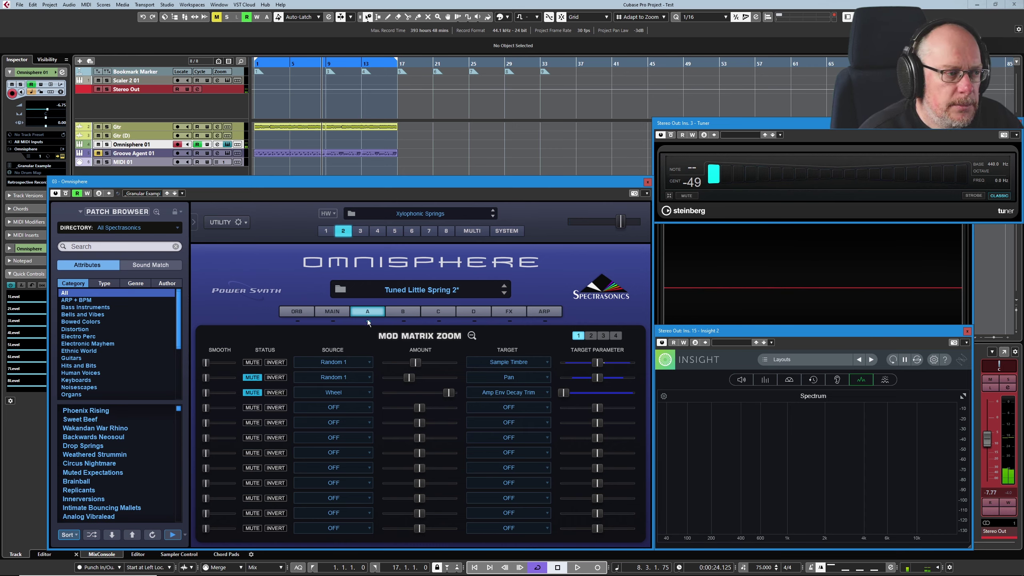
- Step out of and back into Tuned Little Spring 2's layer A Mod Matrix Zoom
{"action": "left_click", "coordinate": [471, 335]}
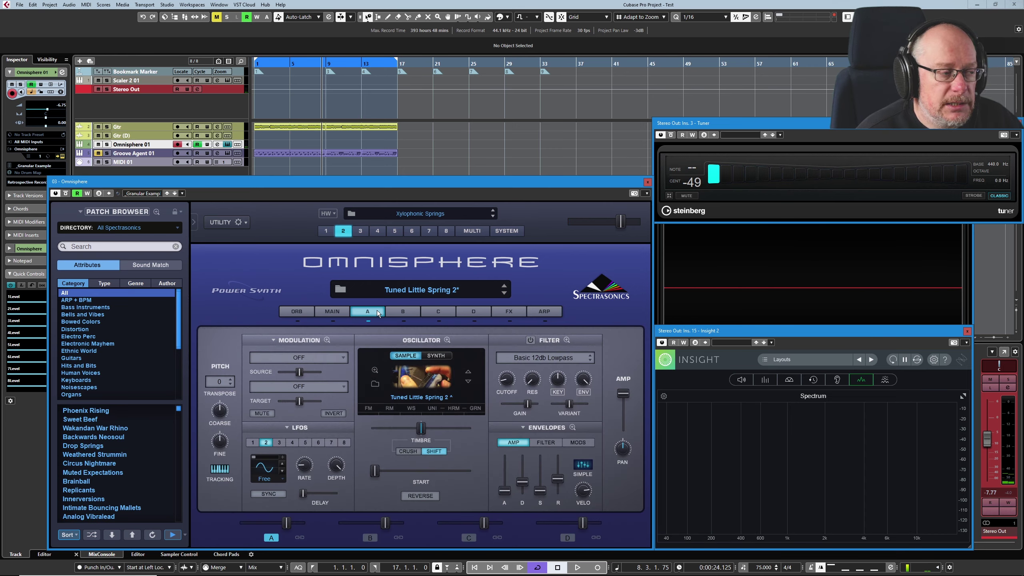
{"action": "left_click", "coordinate": [446, 340]}
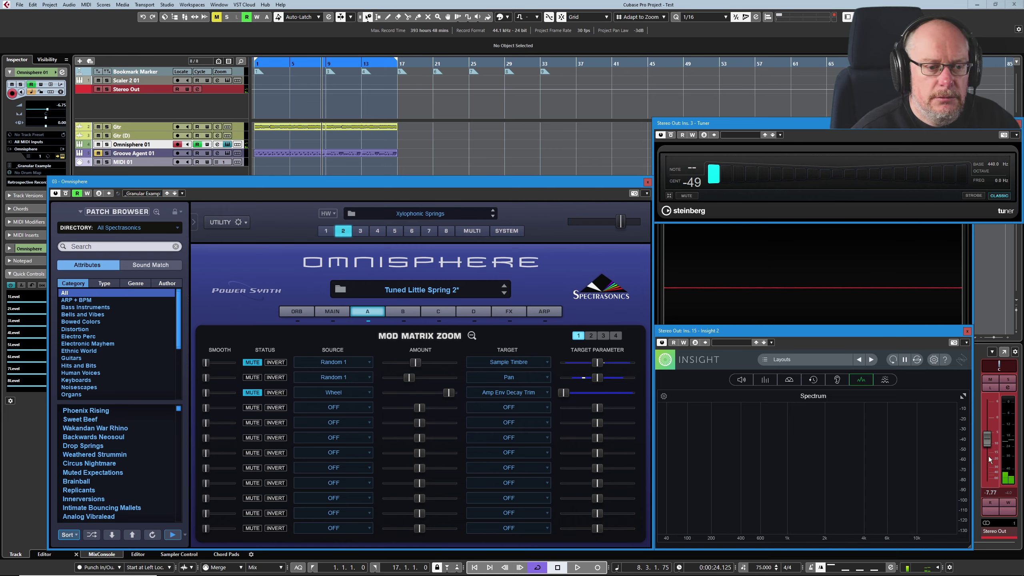
- Show Tuned Little Spring 2's arpeggiator: Down/Up at 1/16 with Legato, Loop and 1 OCT
{"action": "left_click", "coordinate": [544, 311]}
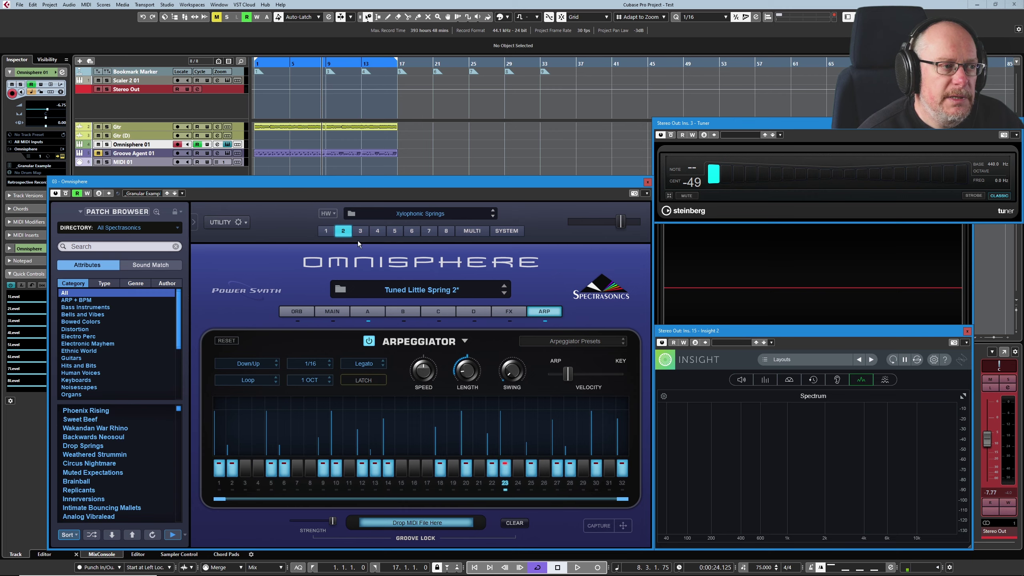
- Reload the original Xylophonic Springs multi from the Multi Browser, confirming the overwrite of the edited parts
{"action": "left_click", "coordinate": [471, 231]}
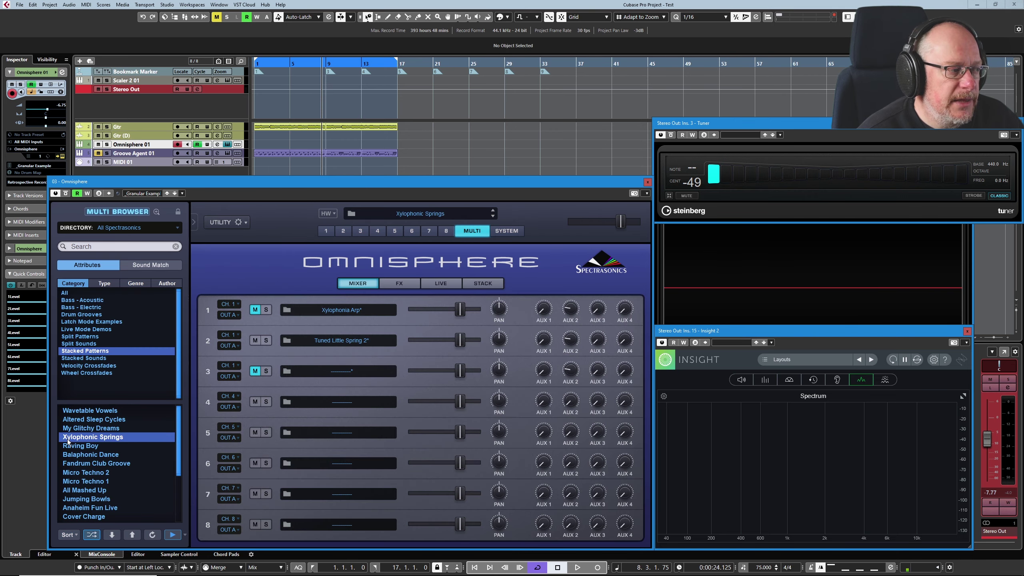
{"action": "double_click", "coordinate": [99, 439]}
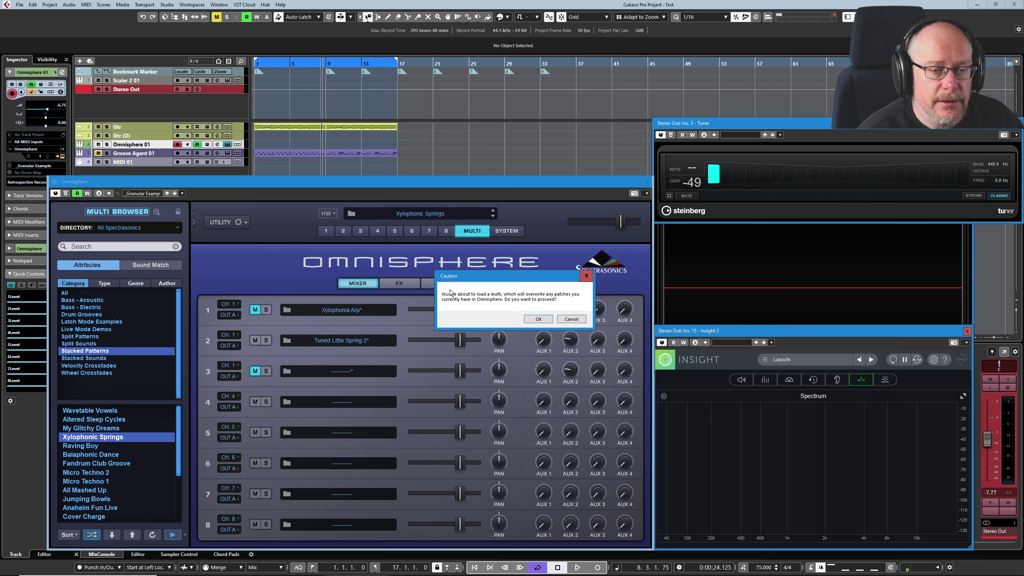
{"action": "left_click", "coordinate": [539, 319]}
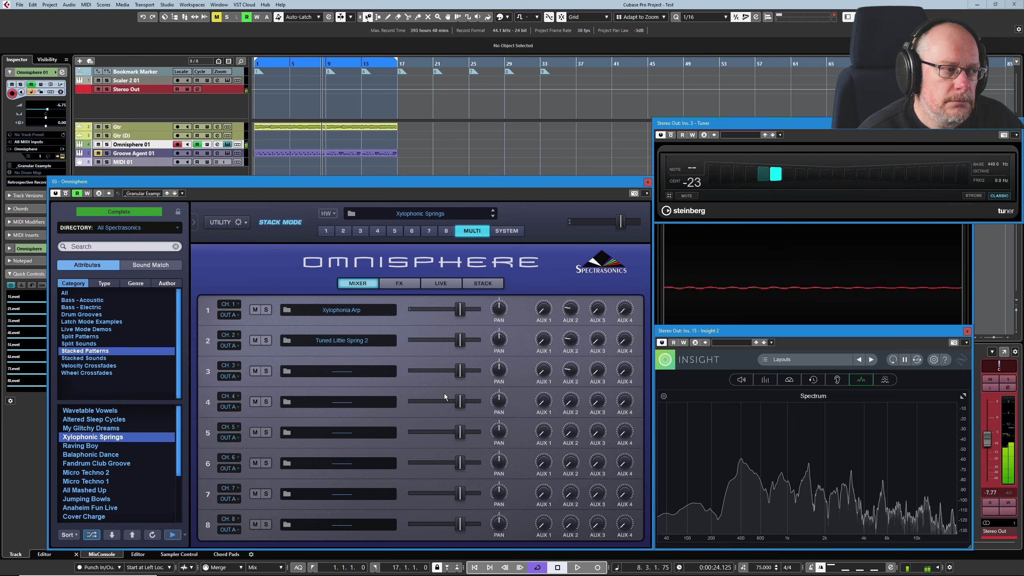
- Inspect the Pro-Verb on AUX 1 and BPM Delay on AUX 2, then show the Stack Mode page
{"action": "left_click", "coordinate": [407, 280]}
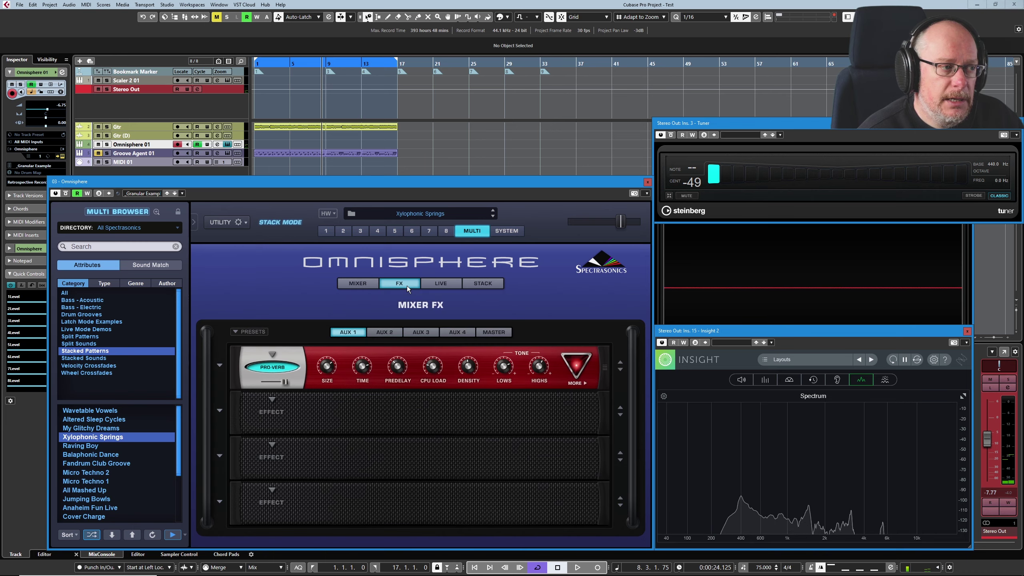
{"action": "left_click", "coordinate": [382, 332]}
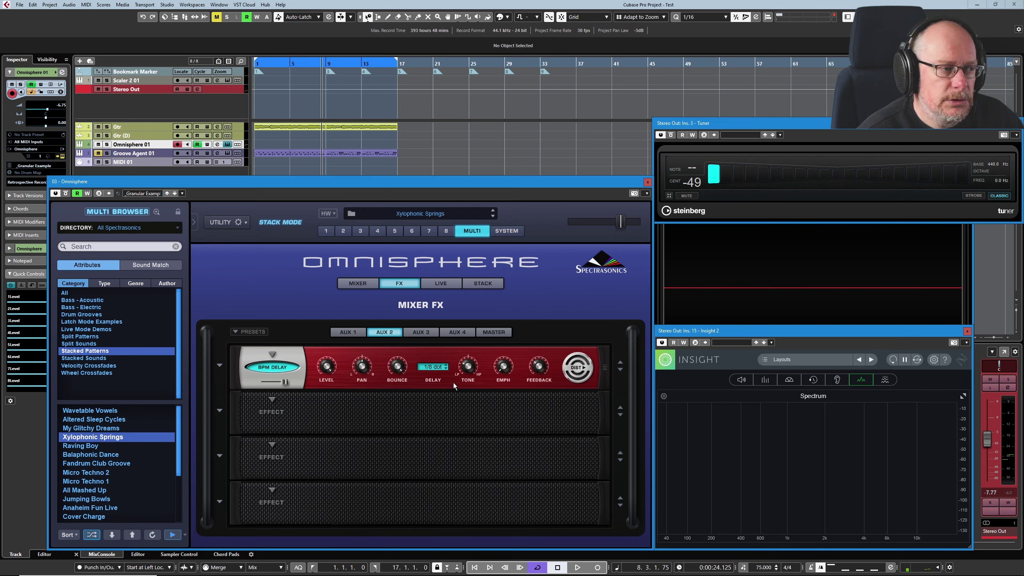
{"action": "left_click", "coordinate": [482, 283]}
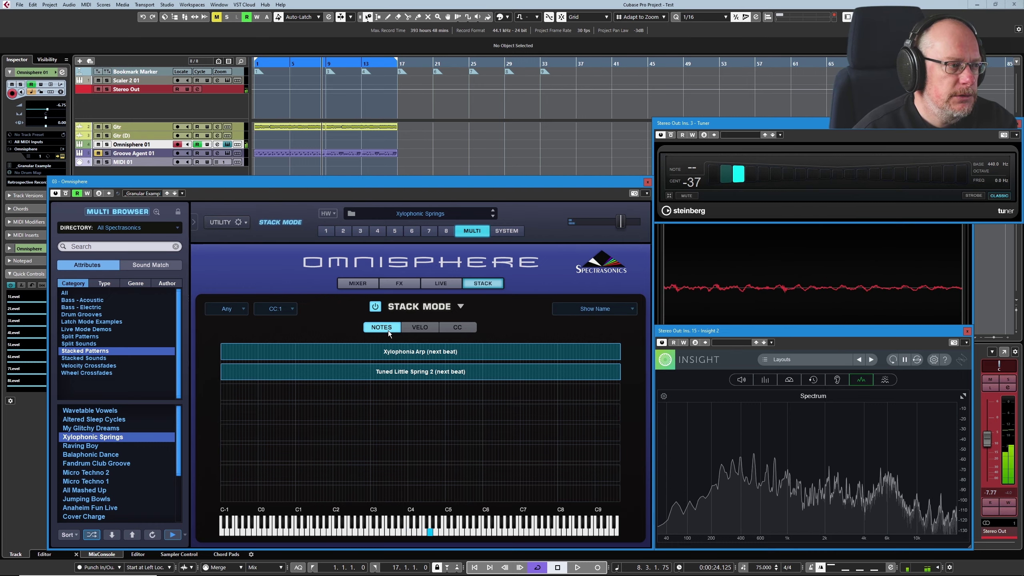
- In the Mixer, nudge channel 1's PAN right and channel 2's PAN left, then reopen Stack Mode
{"action": "left_click", "coordinate": [366, 284]}
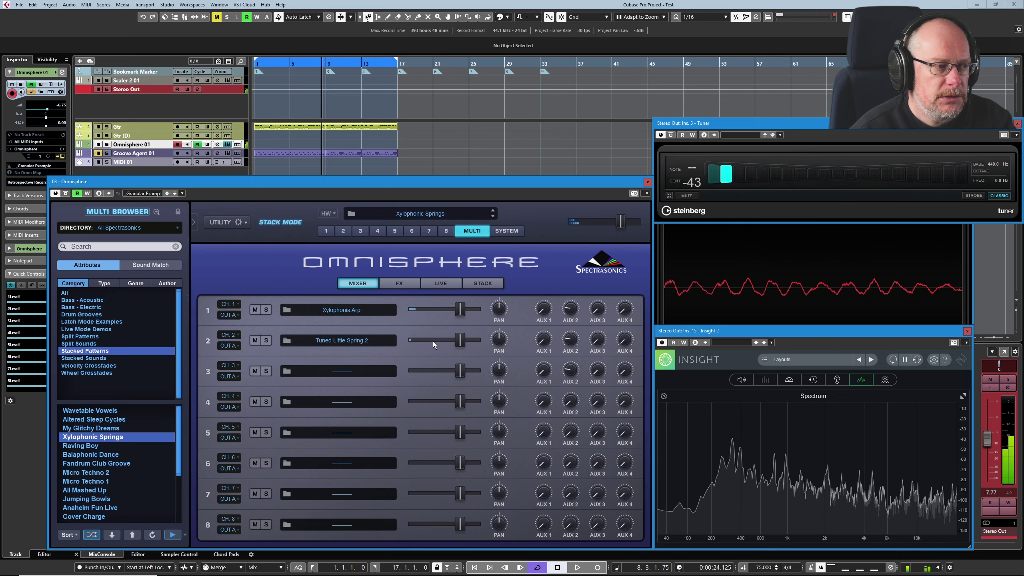
{"action": "left_click_drag", "start_coordinate": [499, 308], "coordinate": [500, 297]}
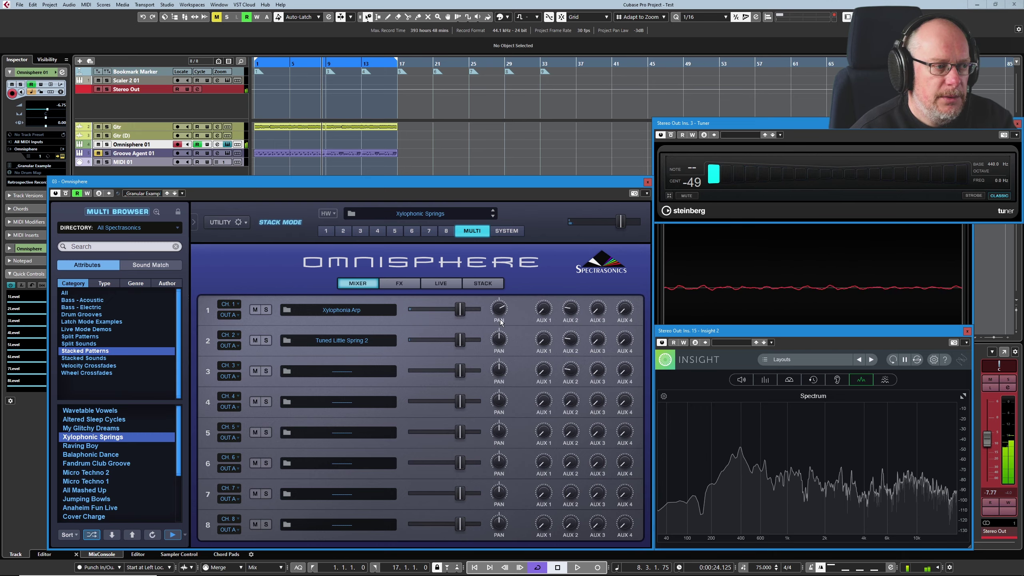
{"action": "left_click_drag", "start_coordinate": [499, 339], "coordinate": [500, 345]}
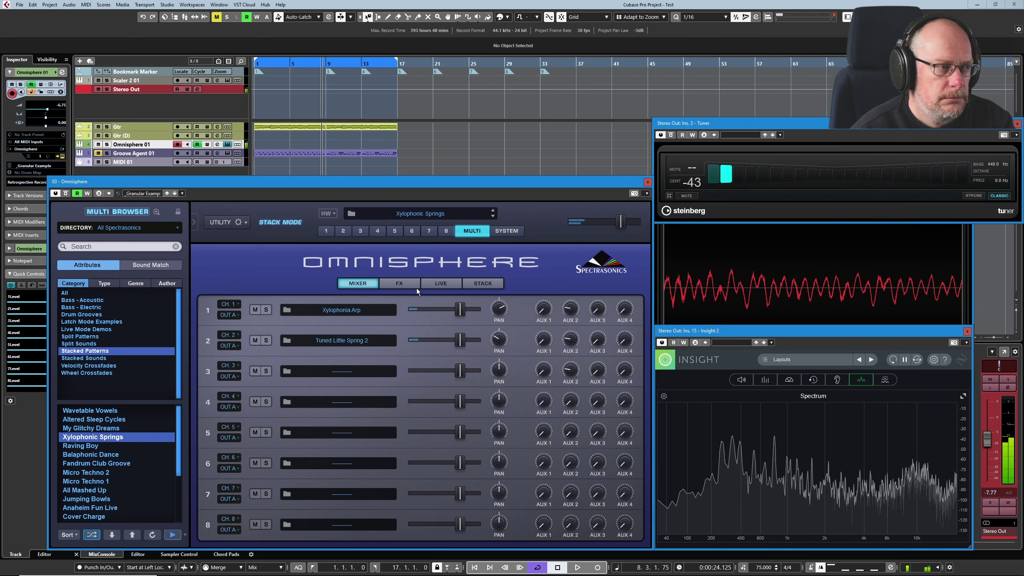
{"action": "left_click", "coordinate": [490, 285]}
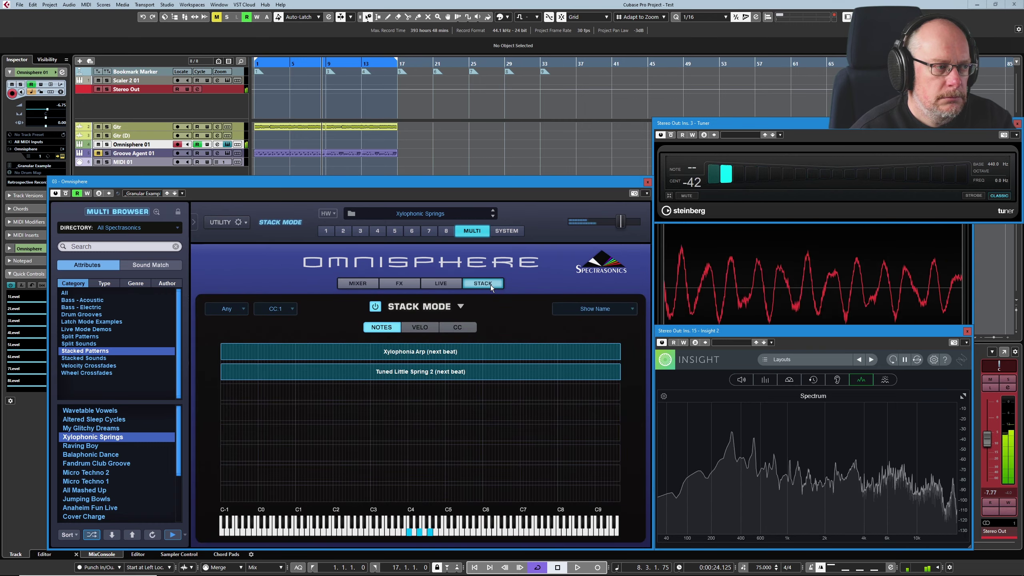